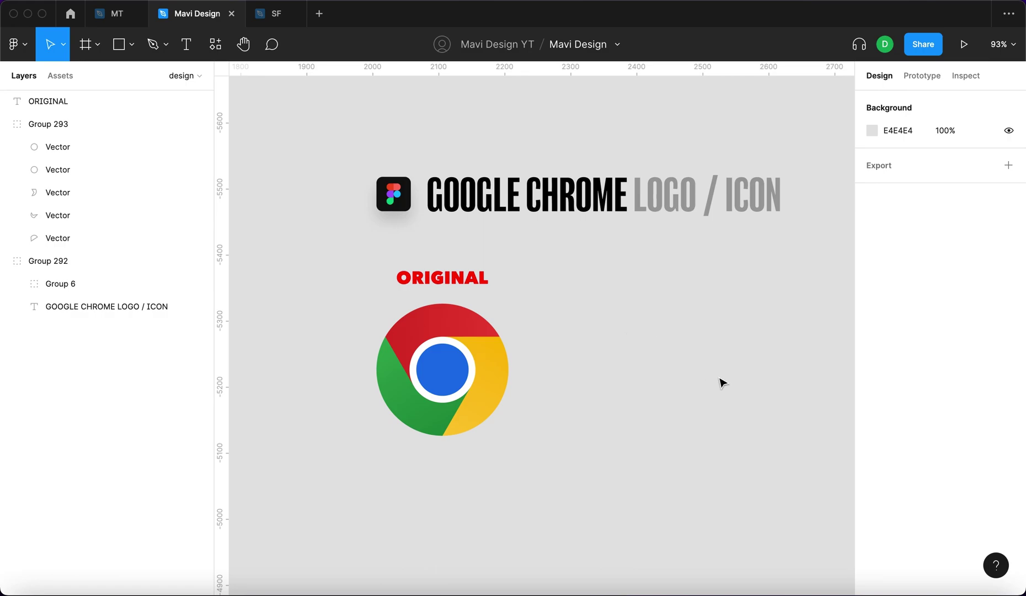
- Draw a grey ellipse to the right of the original Chrome logo
scroll(724, 386, "right", 2)
scroll(723, 386, "down", 1)
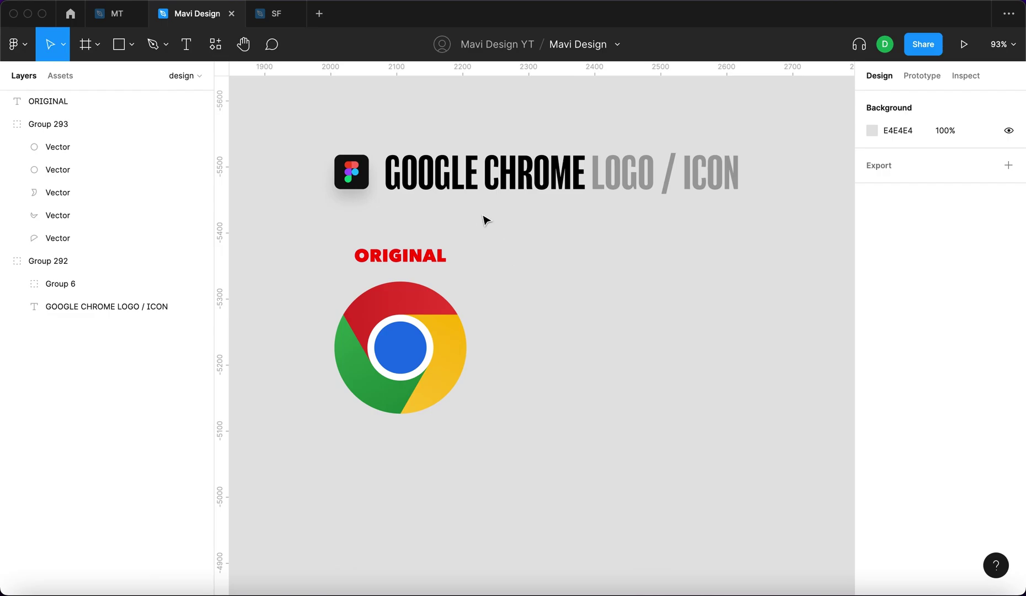
key("o")
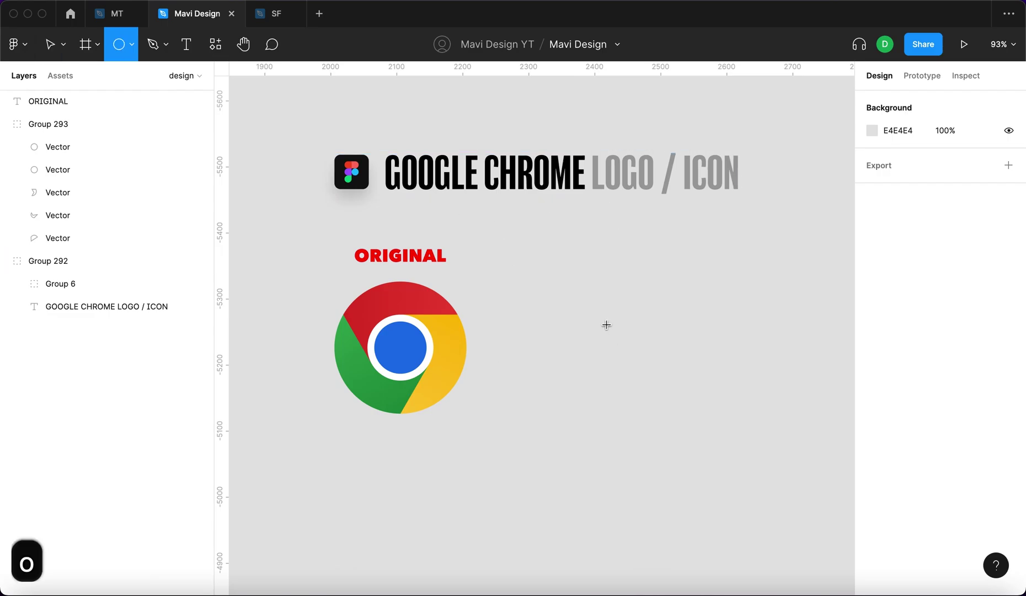
left_click_drag(577, 292, 700, 414)
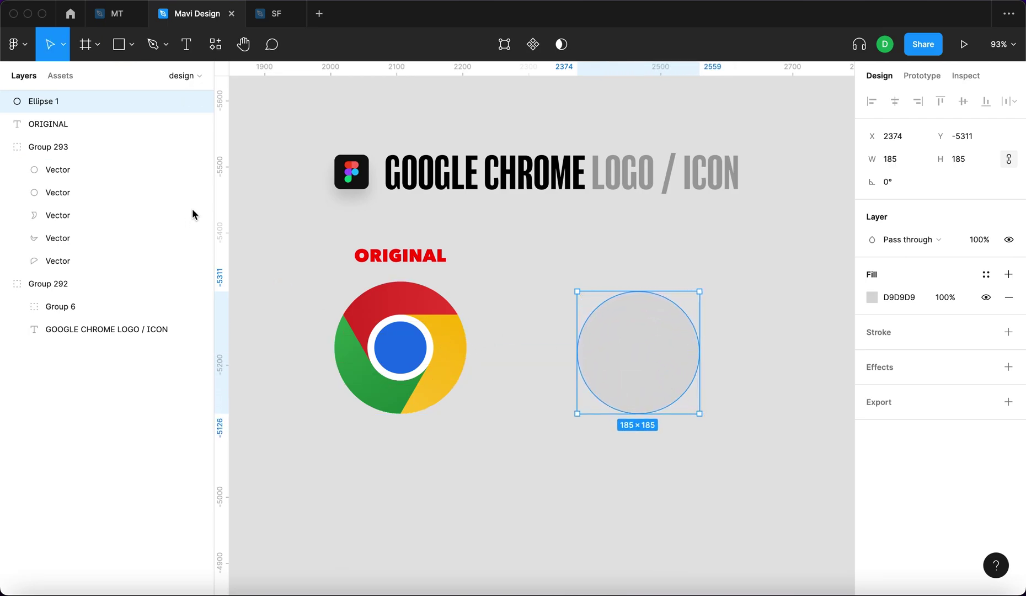
left_click(422, 325)
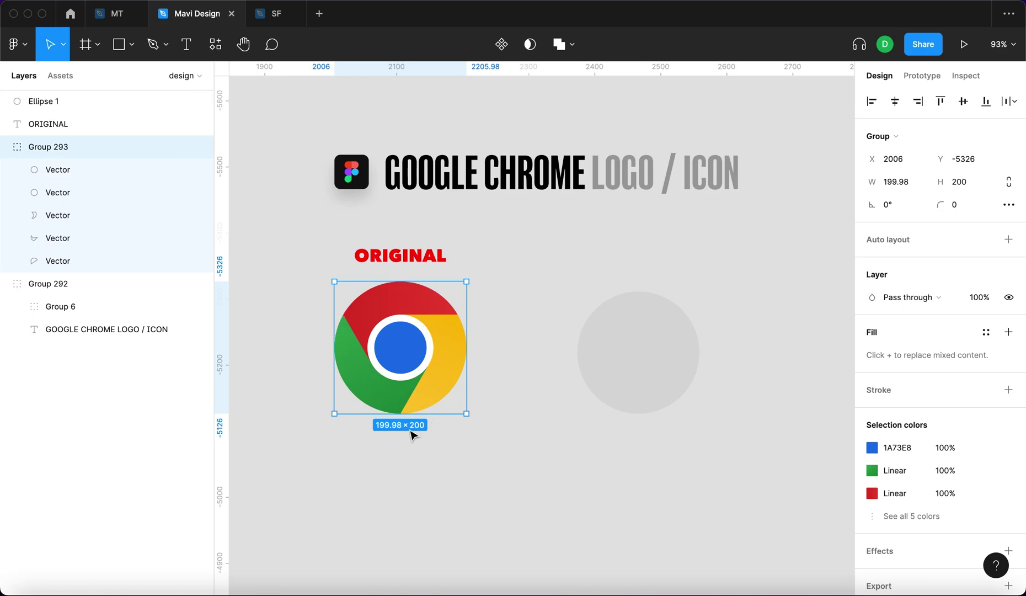
- Make the new circle 200×200 by setting its height to 200, and move it beside the logo
left_click(639, 403)
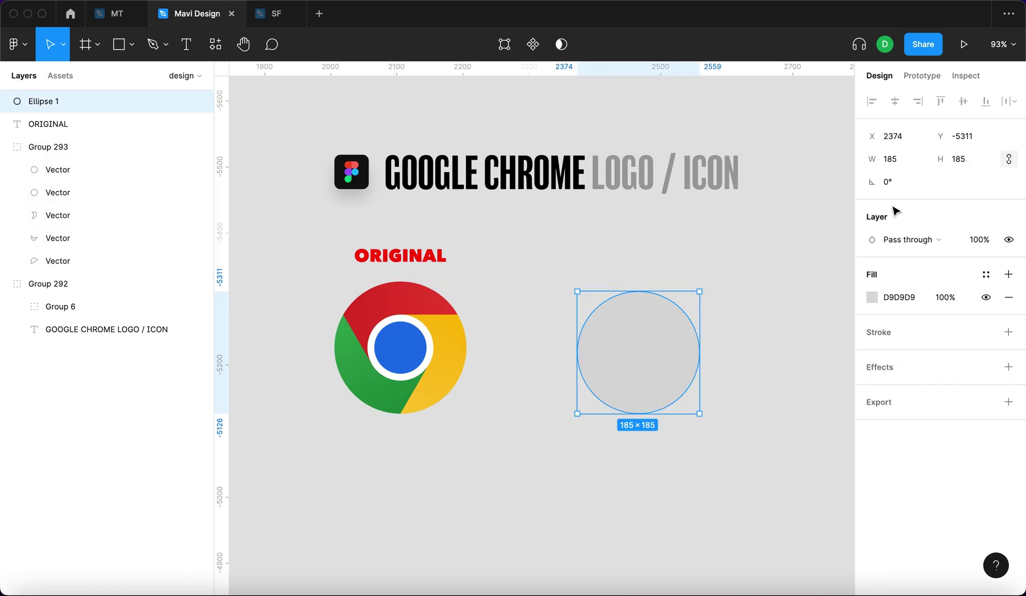
left_click(970, 164)
type("2")
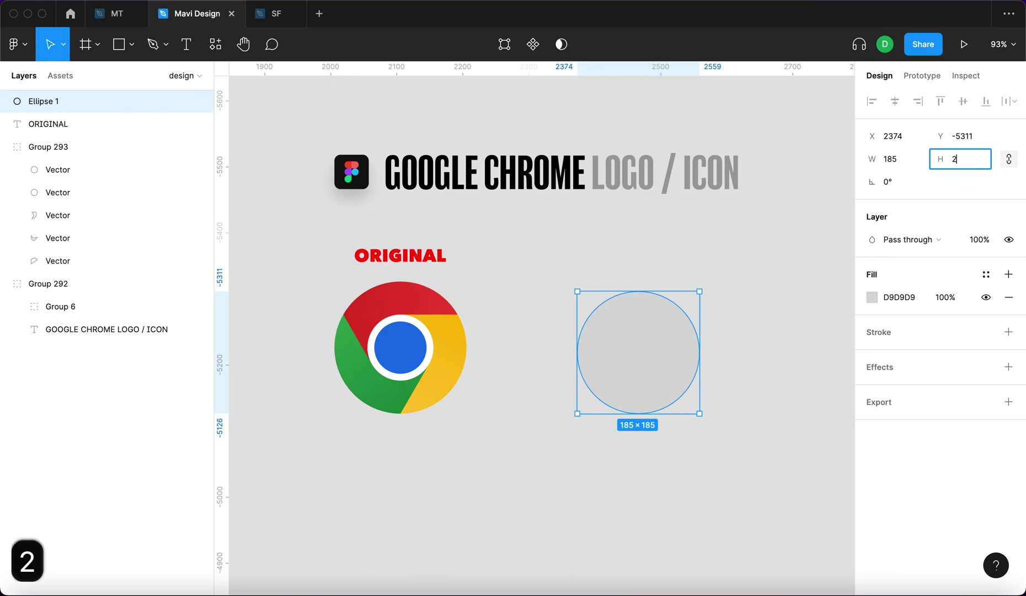
type("00")
key("Return")
left_click(815, 333)
left_click_drag(682, 363, 618, 366)
key("shift+0")
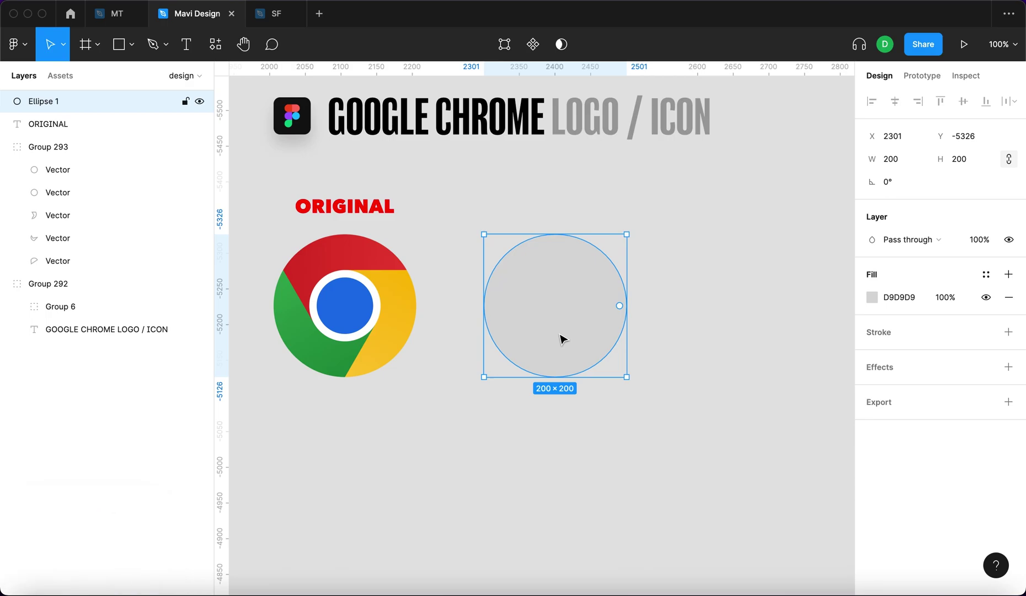
- Shift the grey circle further right of the original logo
left_click_drag(561, 338, 614, 338)
left_click(496, 350)
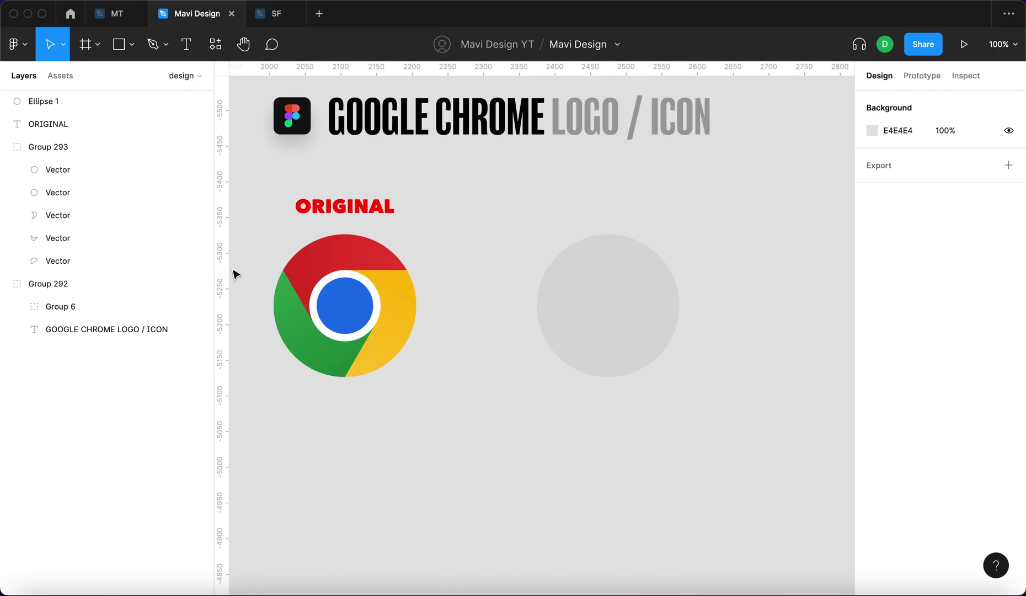
scroll(270, 280, "up", 8)
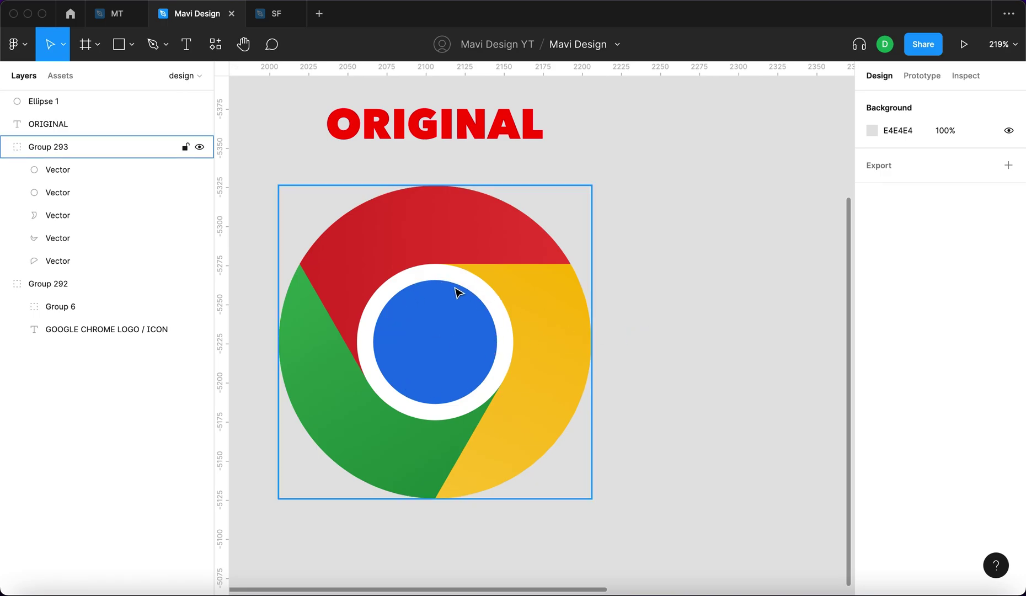
left_click(680, 323)
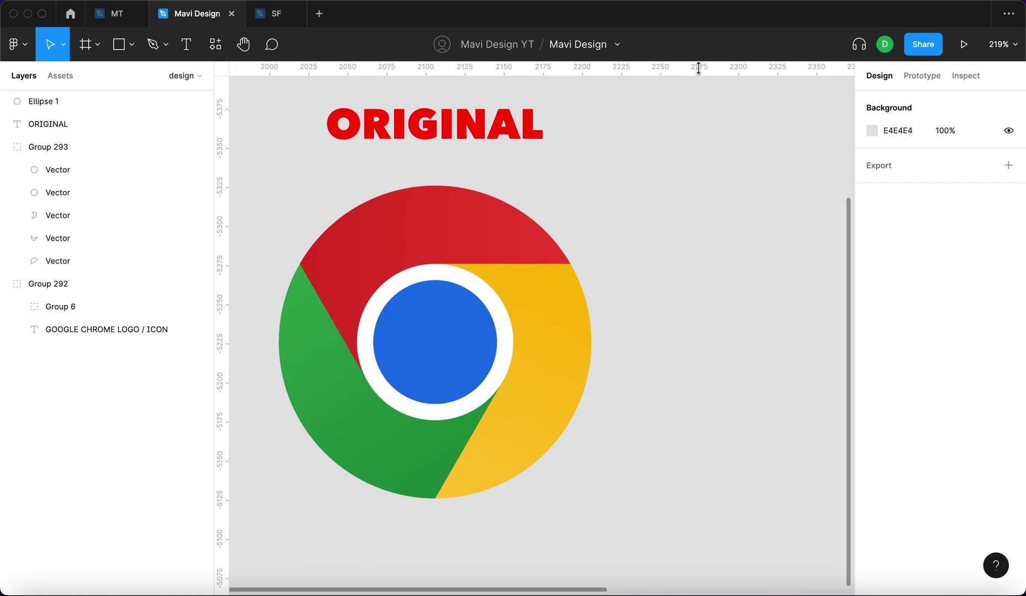
- Add horizontal guides at the logo's top edge, the white ring's top, and the blue centre's edges
left_click_drag(699, 68, 681, 188)
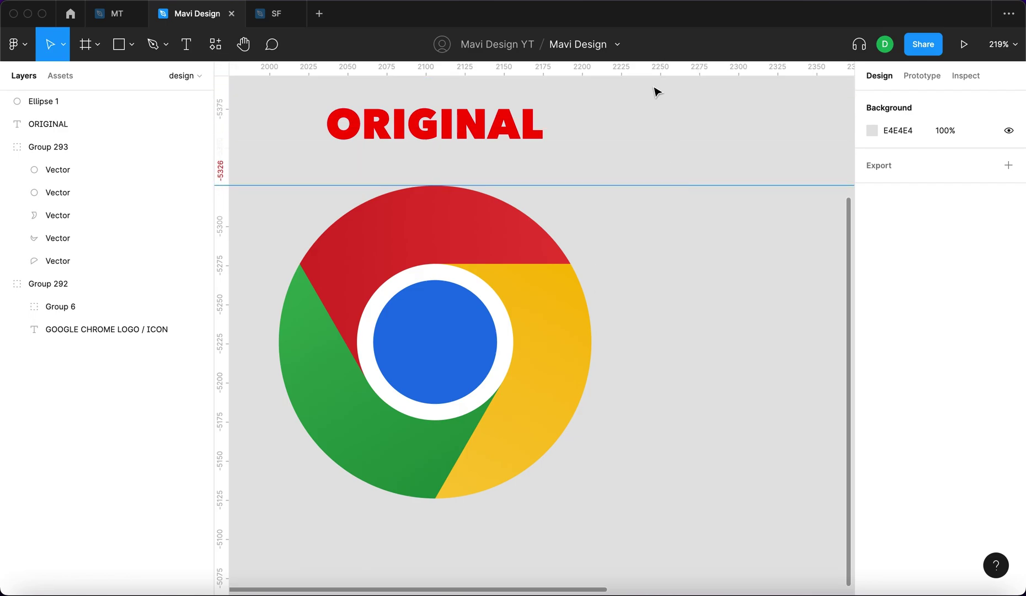
left_click_drag(654, 77, 642, 263)
left_click_drag(664, 67, 534, 285)
left_click(437, 290)
scroll(424, 274, "up", 10)
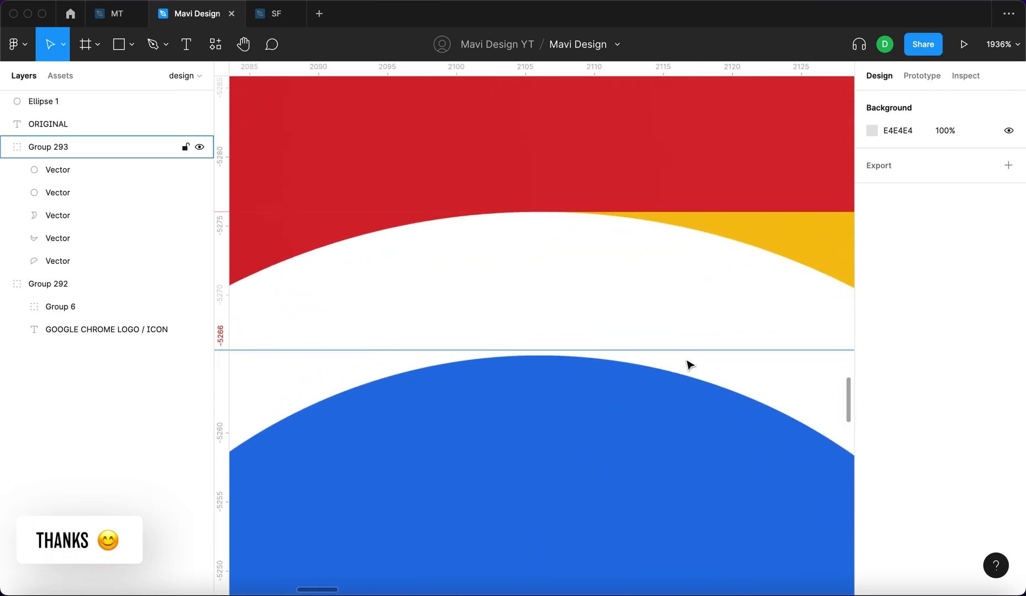
scroll(693, 352, "down", 8)
scroll(693, 351, "down", 3)
scroll(568, 286, "up", 2)
scroll(746, 305, "down", 4)
scroll(757, 301, "right", 5)
scroll(757, 300, "down", 1)
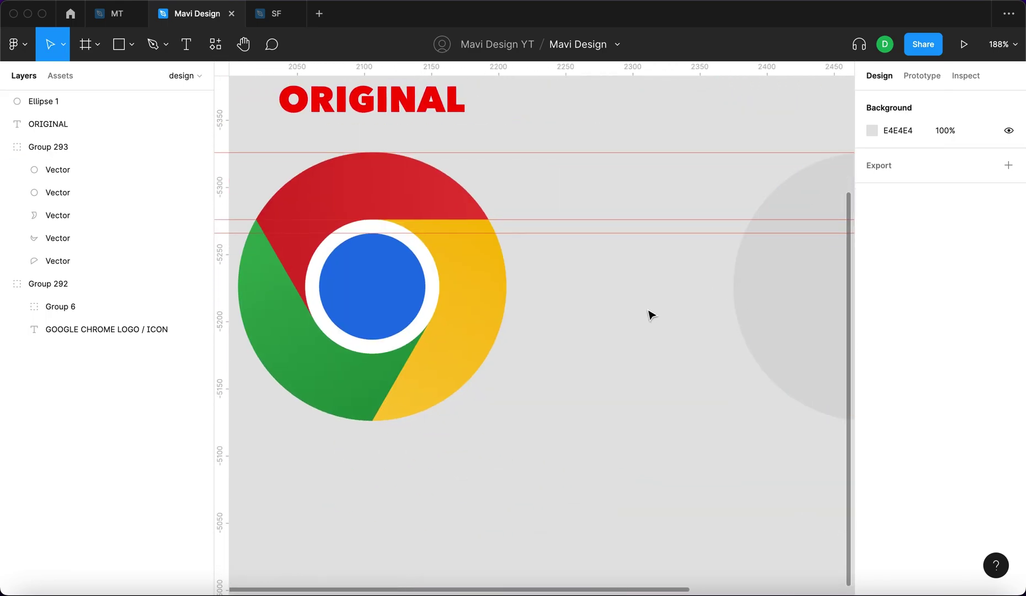
scroll(382, 319, "up", 5)
left_click_drag(744, 68, 765, 413)
- Move the grey circle left between the guides, top-aligned with the logo at X 2243, Y -5326
scroll(787, 344, "down", 3)
scroll(770, 341, "right", 5)
scroll(762, 342, "down", 3)
scroll(758, 341, "right", 4)
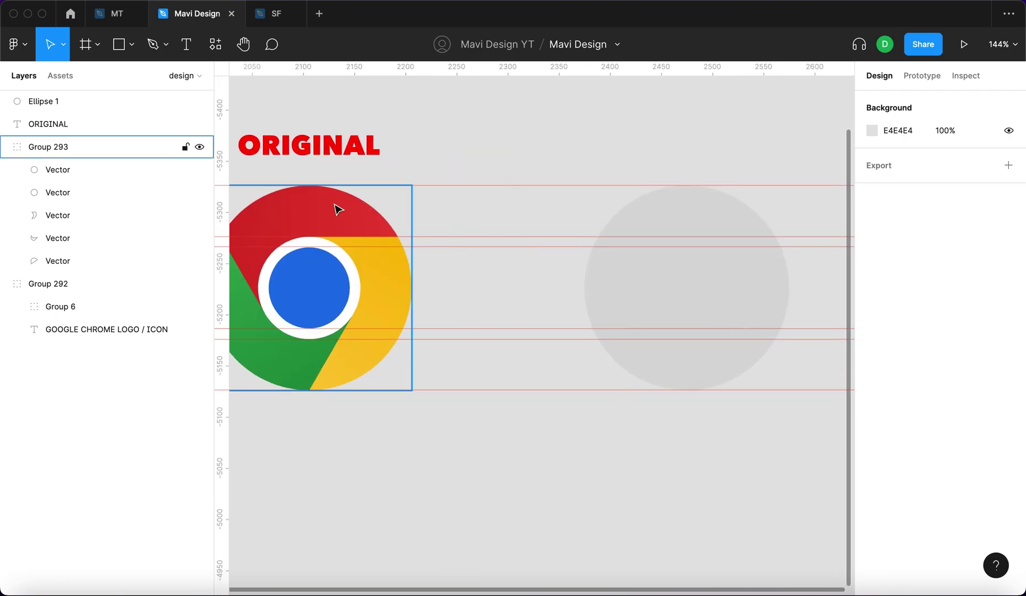
left_click_drag(662, 297, 518, 302)
- Rename the grey circle's layer to 'base ellipse'
left_click(671, 474)
left_click(586, 252)
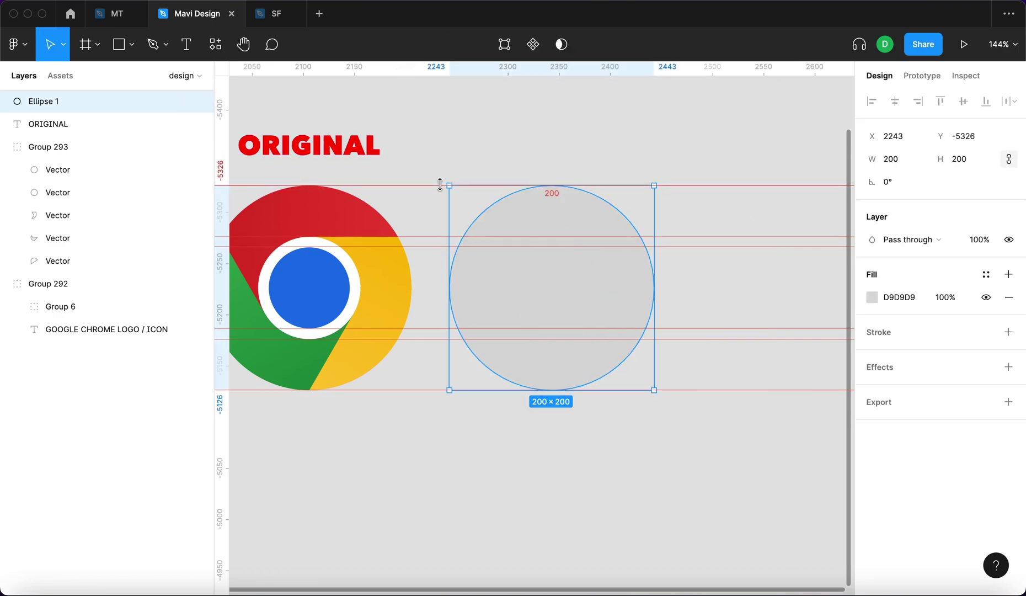
key("super+r")
type("based")
key("Return")
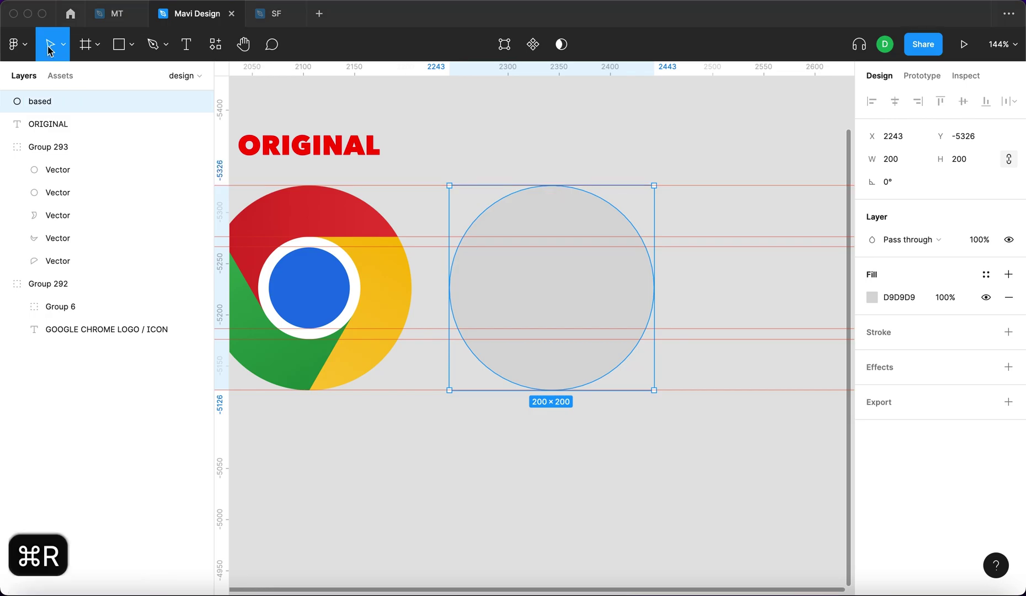
key("super+r")
type("base ellipse")
key("Return")
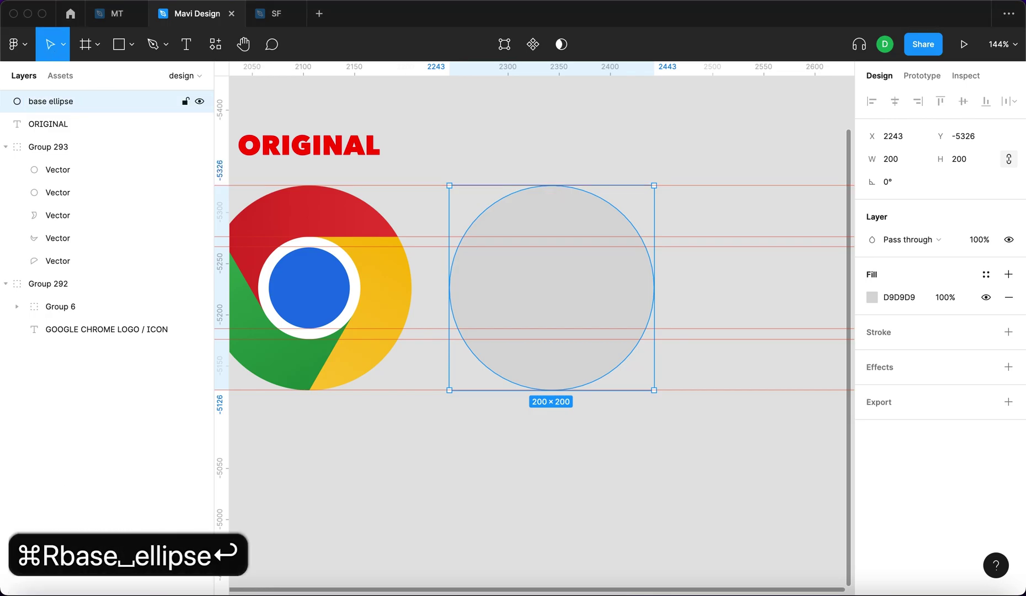
- Duplicate it as a 100×100 centred copy with fill 790404 at 20% opacity
key("super+d")
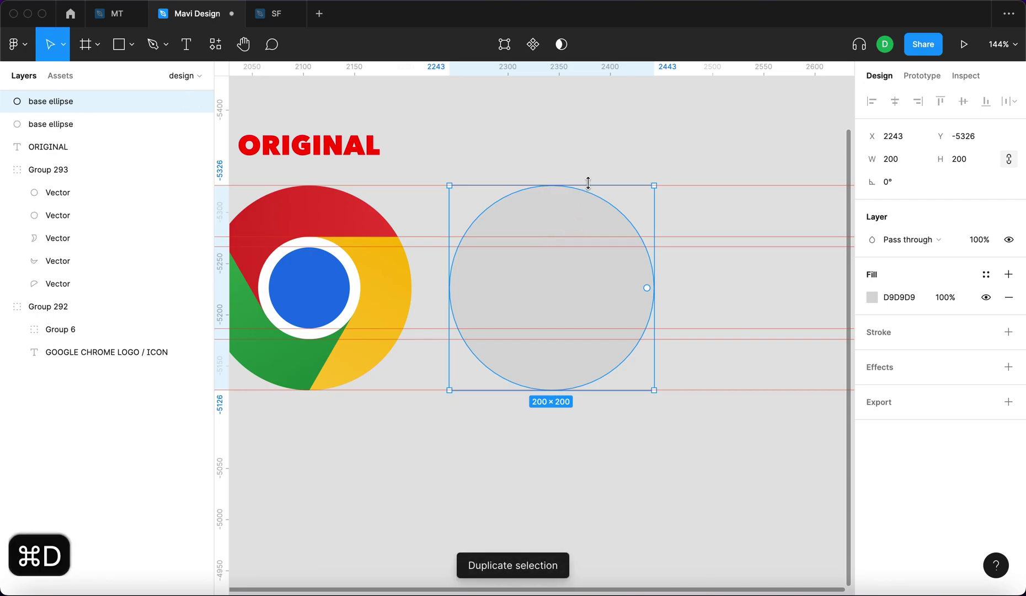
left_click(871, 298)
left_click_drag(838, 325, 848, 328)
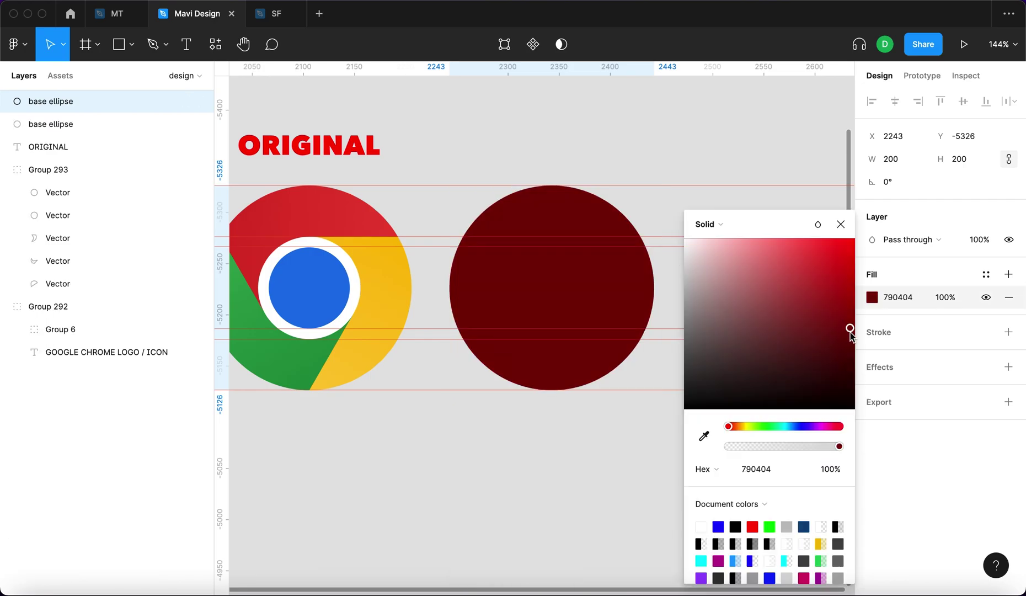
left_click(979, 239)
key("shift+Down")
key("shift+Down")
key("shift+Down")
key("shift+Down")
key("shift+Down")
key("shift+Down")
key("shift+Down")
key("shift+Down")
key("Return")
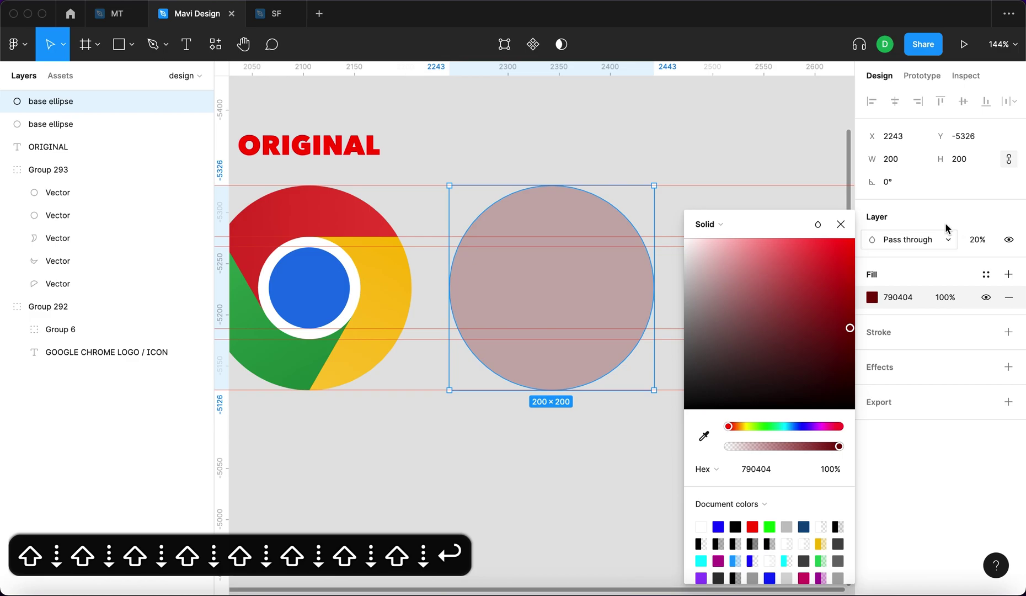
left_click_drag(632, 188, 620, 235)
- Duplicate the 100×100 circle to add a third, innermost translucent red circle
left_click(712, 285)
left_click(586, 282)
scroll(584, 280, "up", 2)
key("super+d")
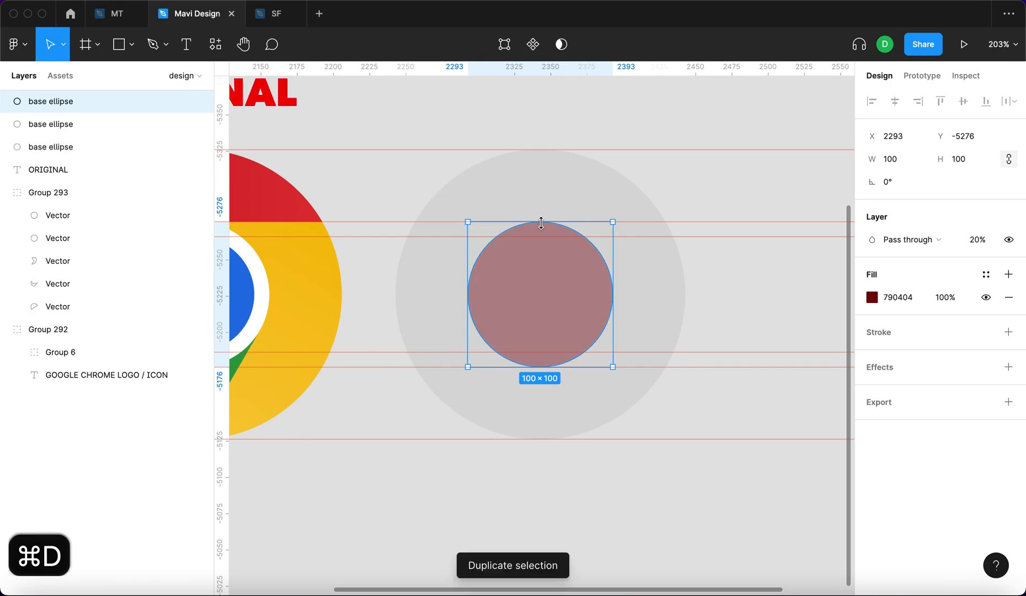
key("Escape")
scroll(717, 275, "down", 5)
left_click(657, 278)
scroll(648, 281, "up", 3)
key("Escape")
- Fill the innermost 80×80 circle with the logo's sampled blue at 100% opacity
left_click(695, 309)
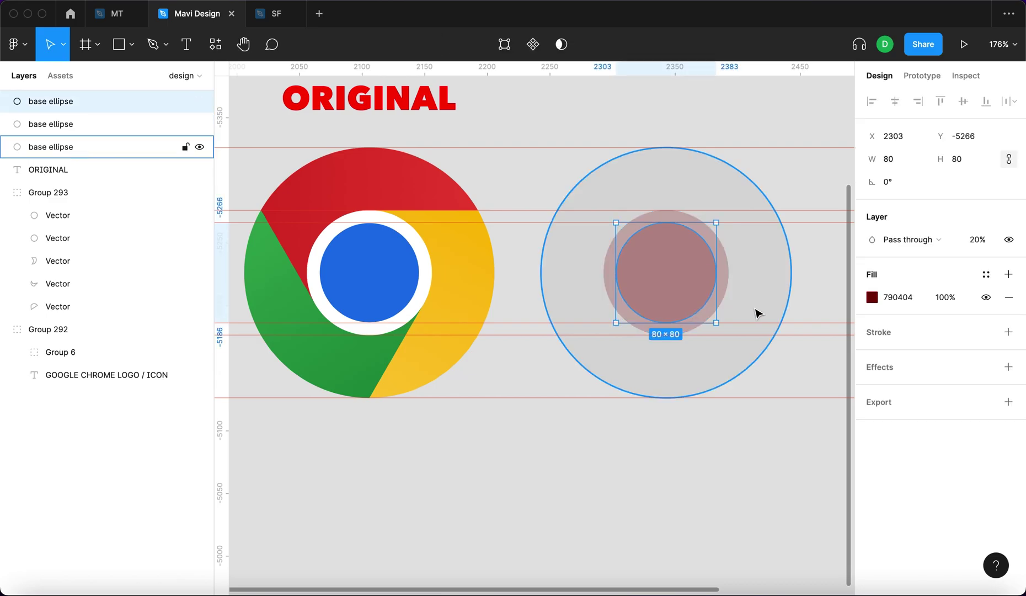
key("i")
left_click(408, 265)
left_click(977, 239)
type("1000")
key("BackSpace")
key("Return")
left_click(717, 476)
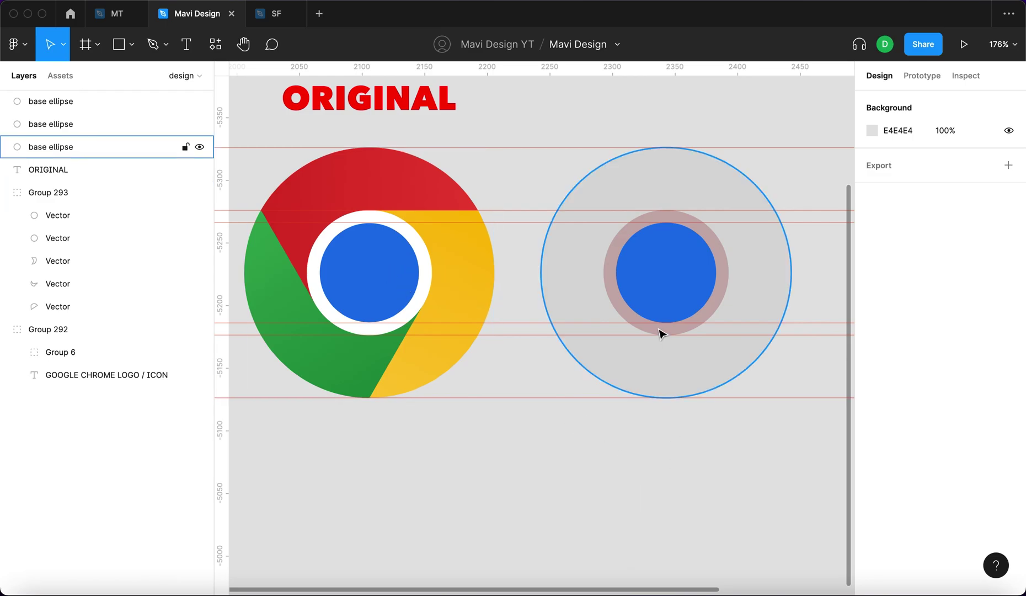
- Make the 100×100 ring circle 100% opaque and fill it with the logo's sampled white
left_click(725, 292)
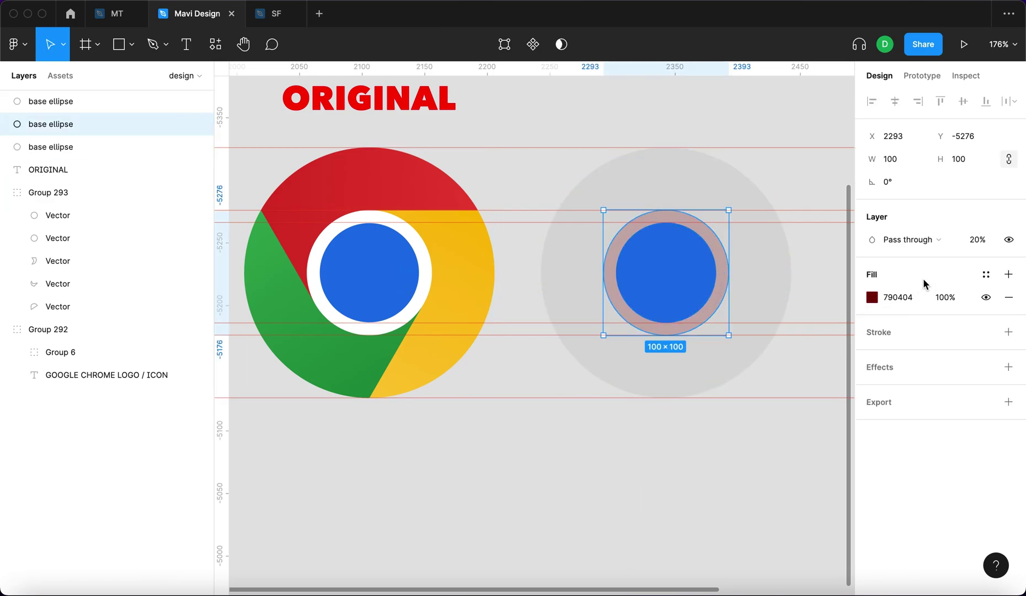
left_click(977, 239)
type("100")
key("Return")
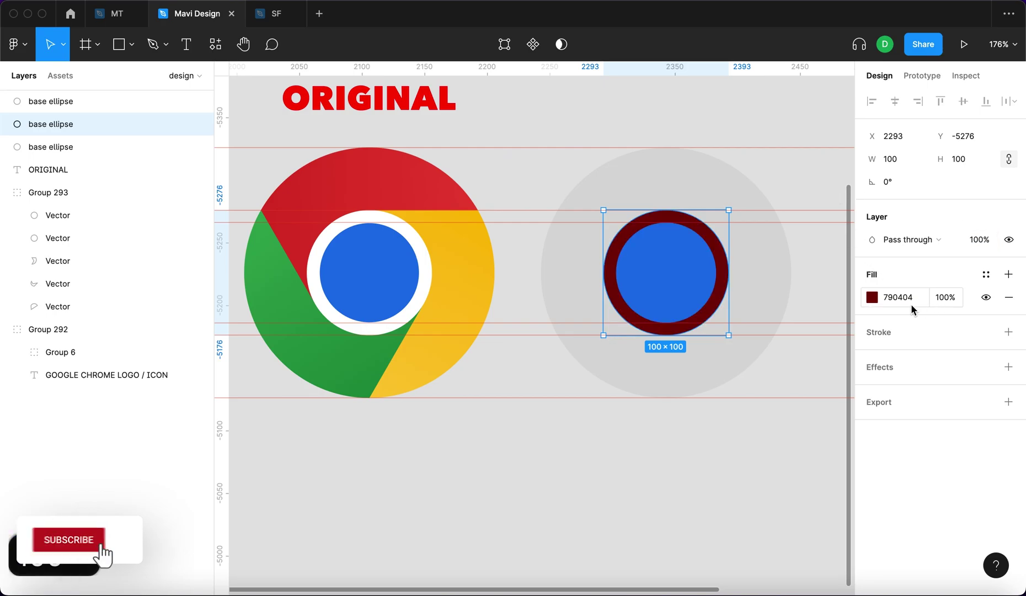
key("i")
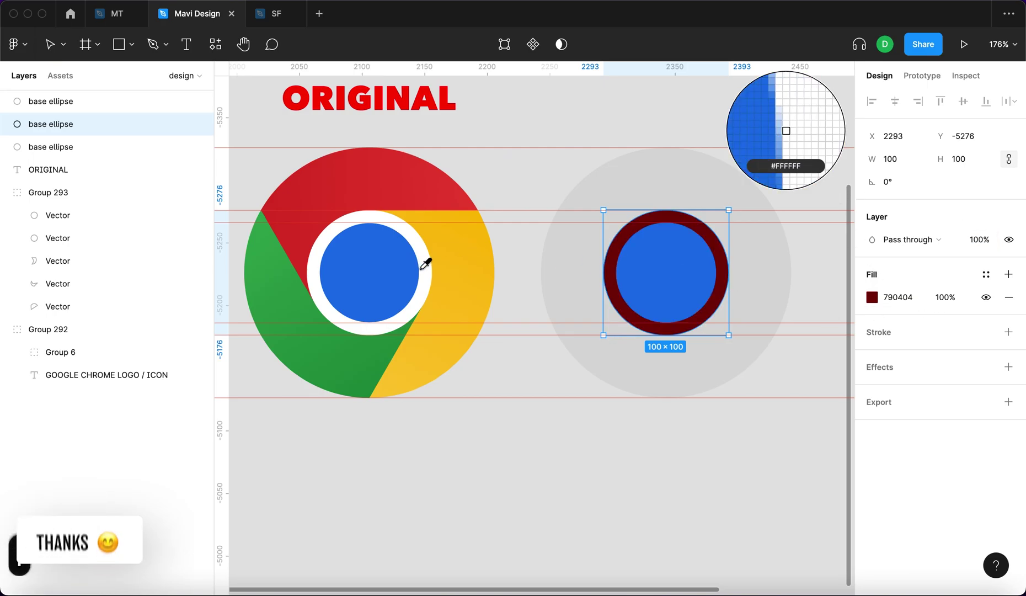
left_click(427, 262)
key("Escape")
scroll(769, 398, "right", 3)
scroll(767, 398, "down", 3)
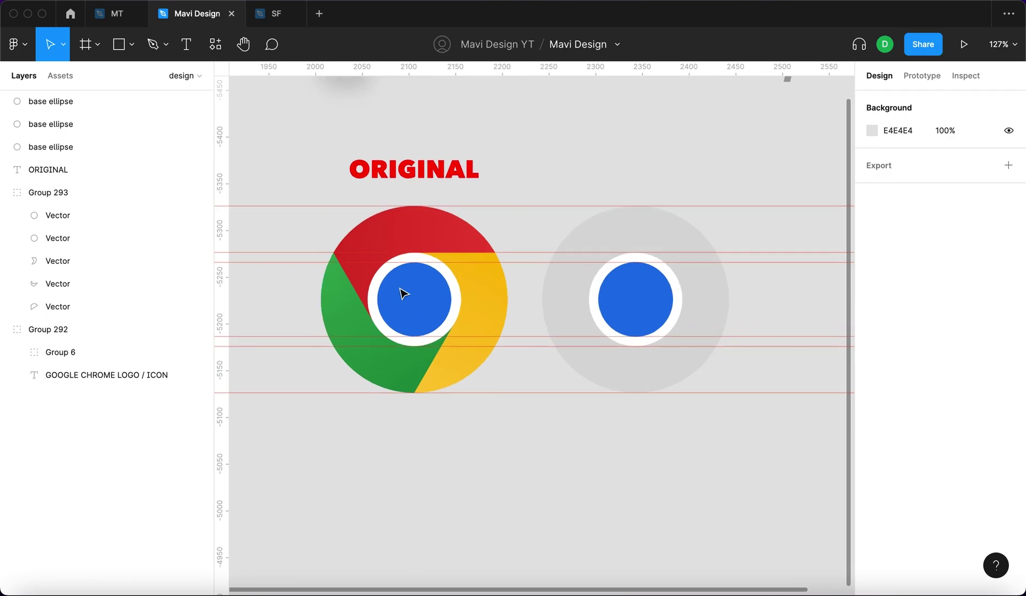
- Select the original logo group, Group 293, against the guides and zoom out to compare both logos
scroll(403, 293, "up", 5)
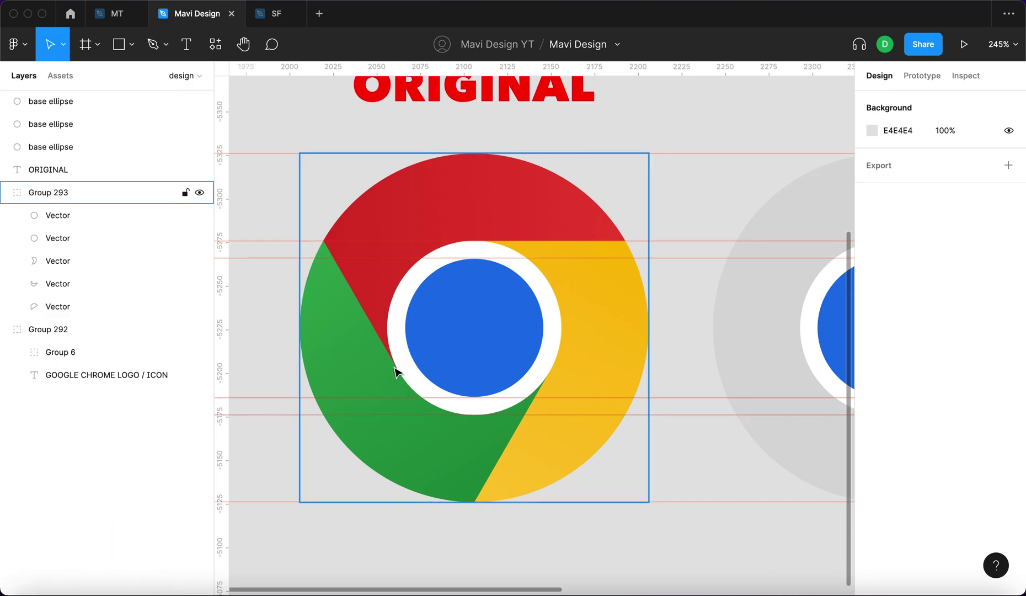
left_click(476, 242)
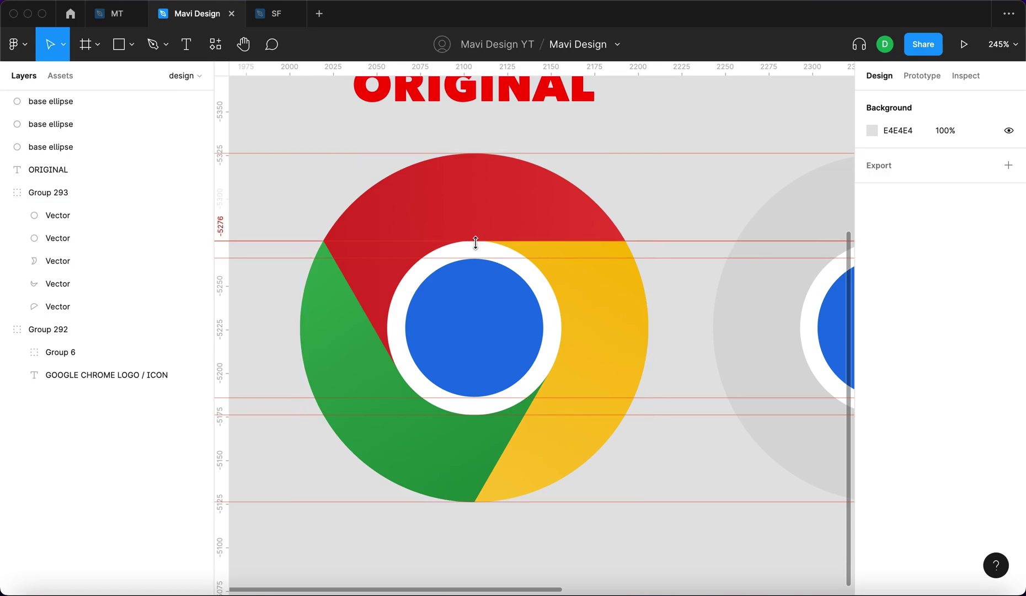
left_click(568, 214)
left_click(435, 154)
left_click(346, 240)
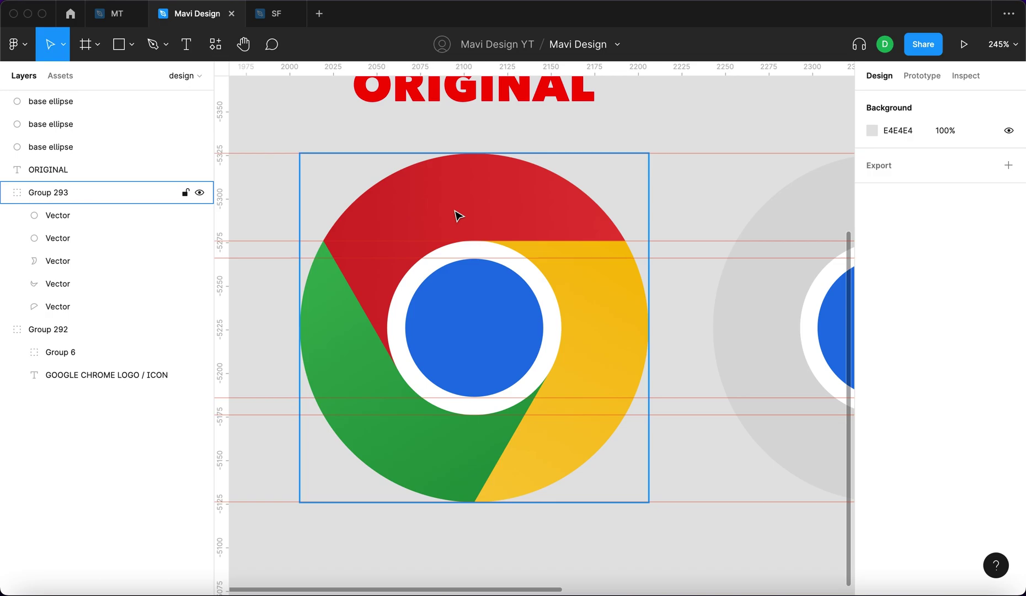
scroll(690, 199, "down", 3)
scroll(690, 199, "right", 5)
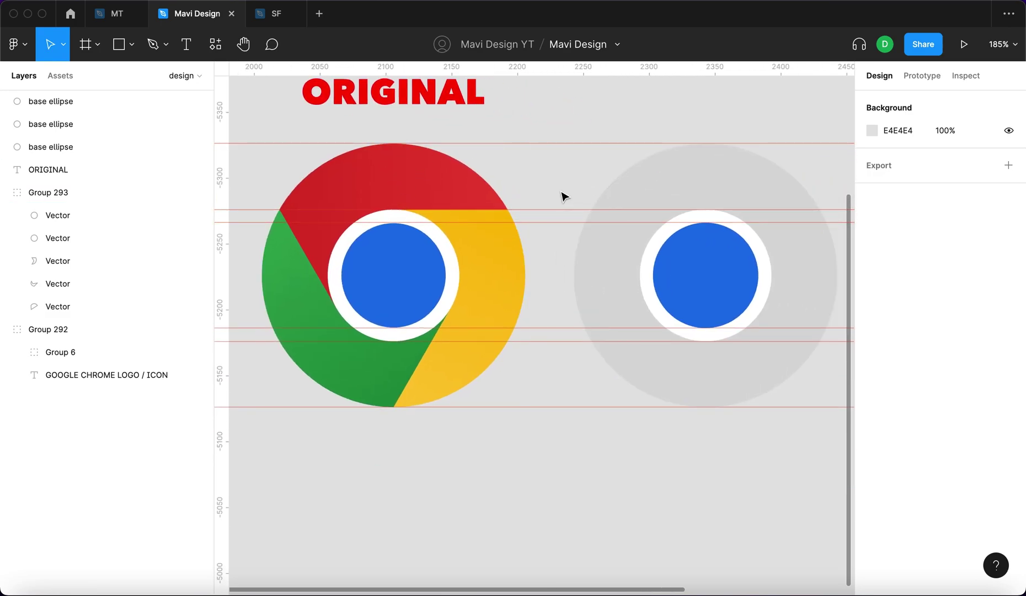
scroll(562, 196, "down", 5)
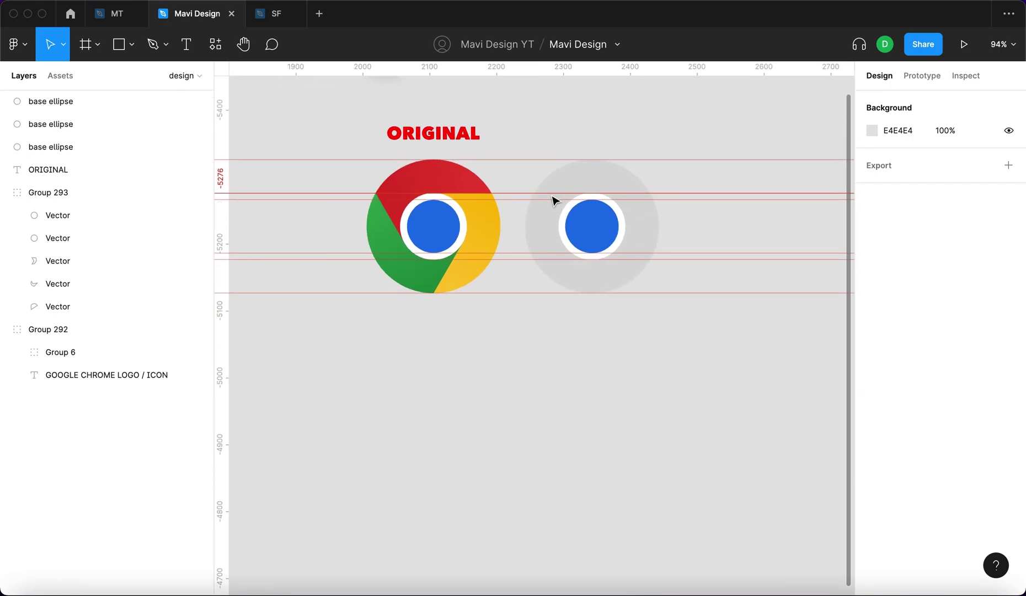
- Place a copy of the grey base circle further right, at X 2480
left_click(502, 208)
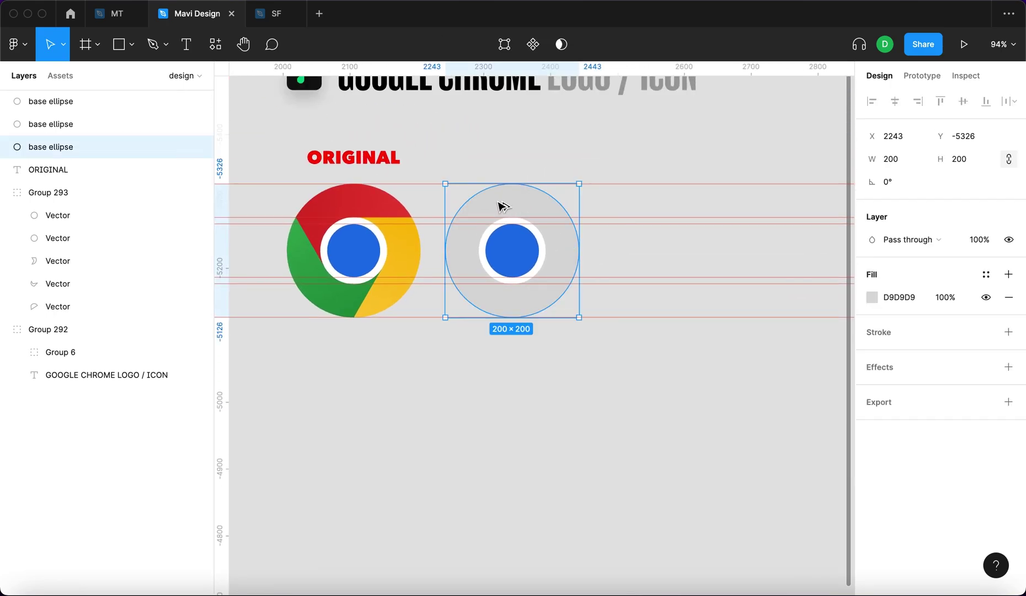
left_click_drag(500, 204, 659, 205)
scroll(349, 220, "up", 5)
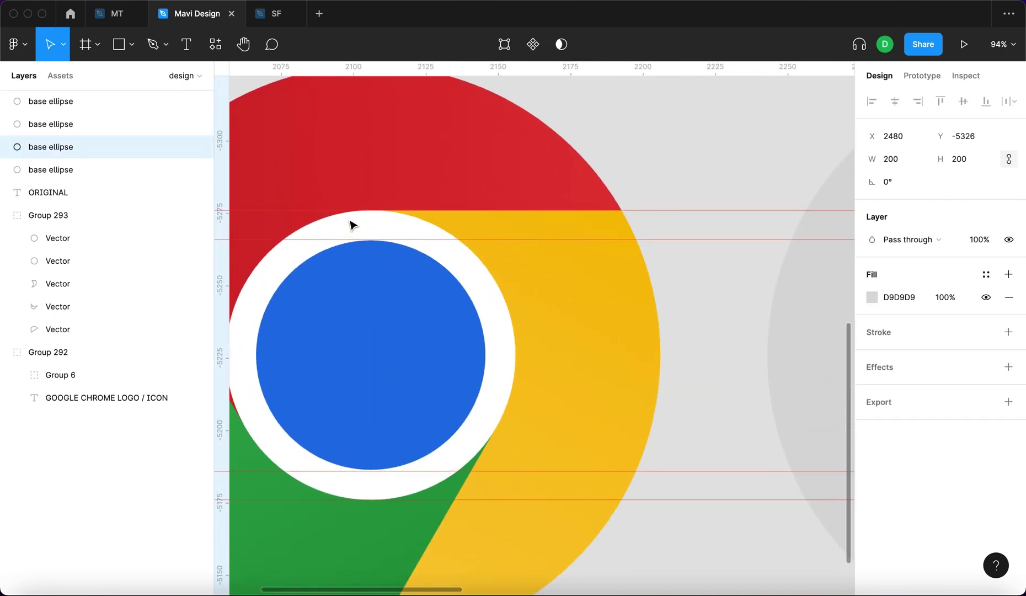
scroll(351, 224, "up", 2)
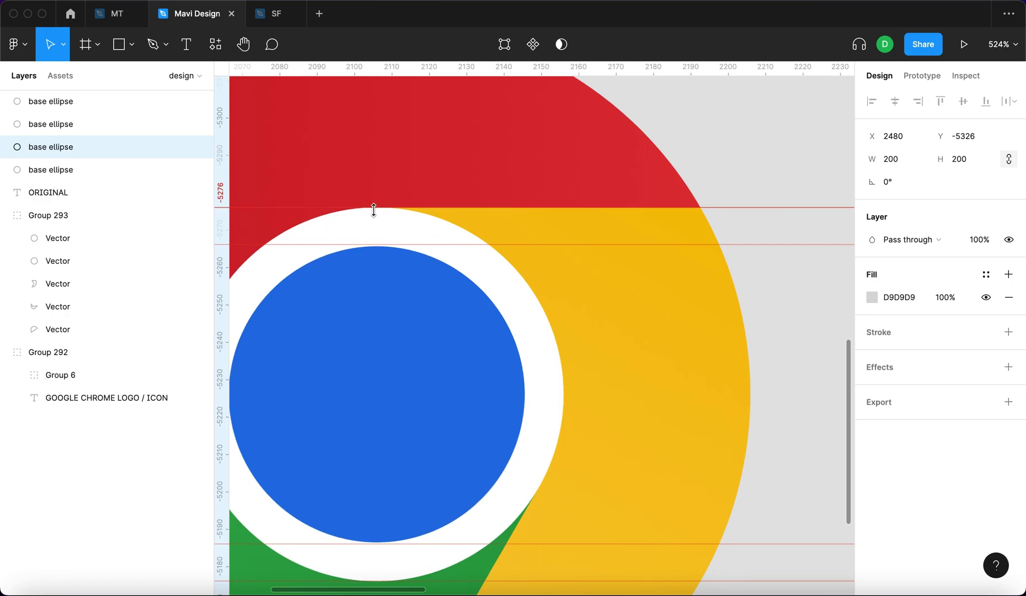
scroll(373, 212, "down", 5)
scroll(371, 217, "up", 4)
scroll(386, 215, "down", 3)
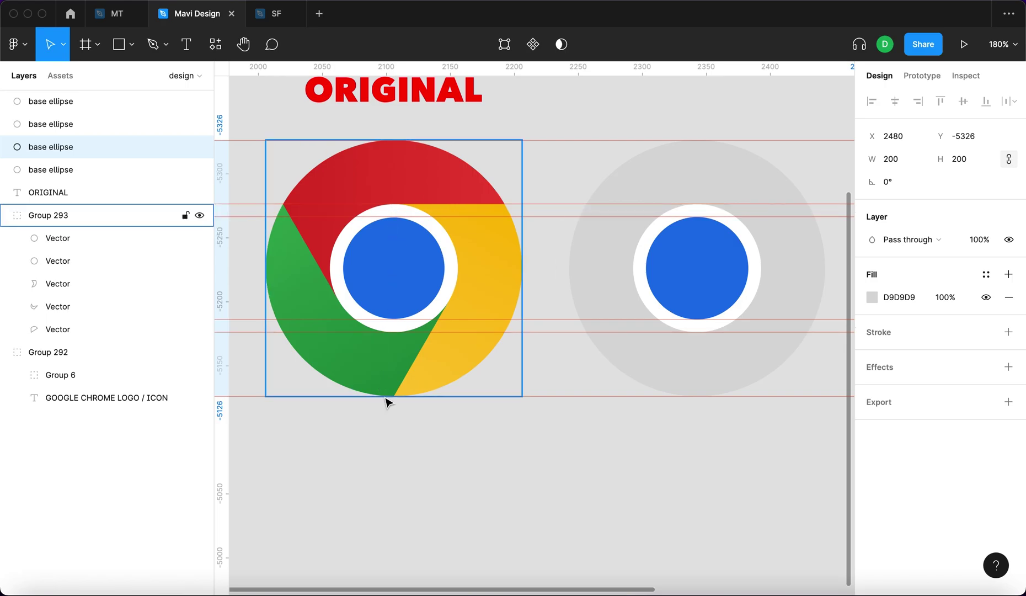
scroll(397, 143, "down", 5)
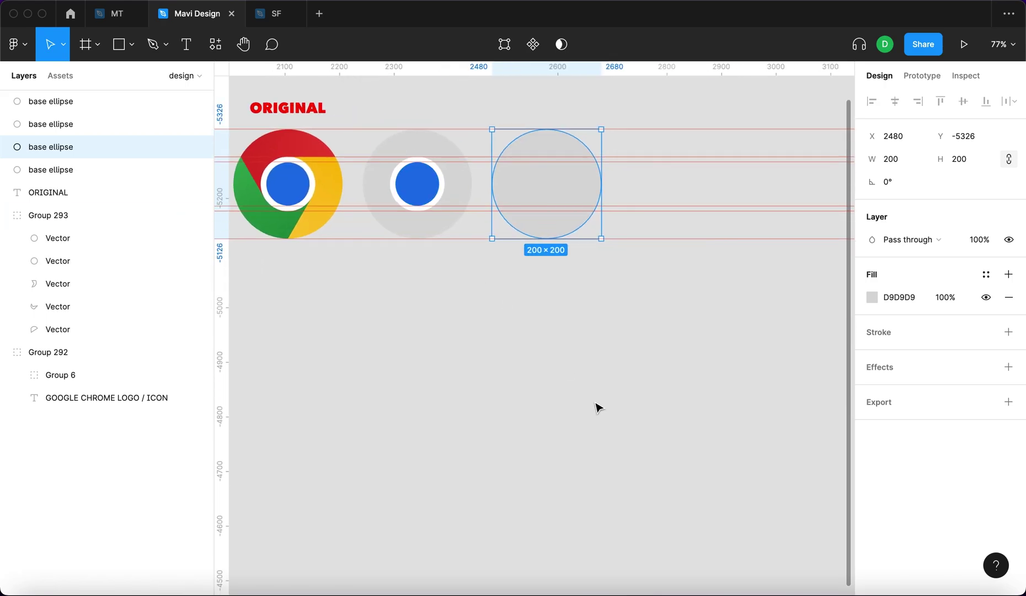
scroll(561, 180, "up", 3)
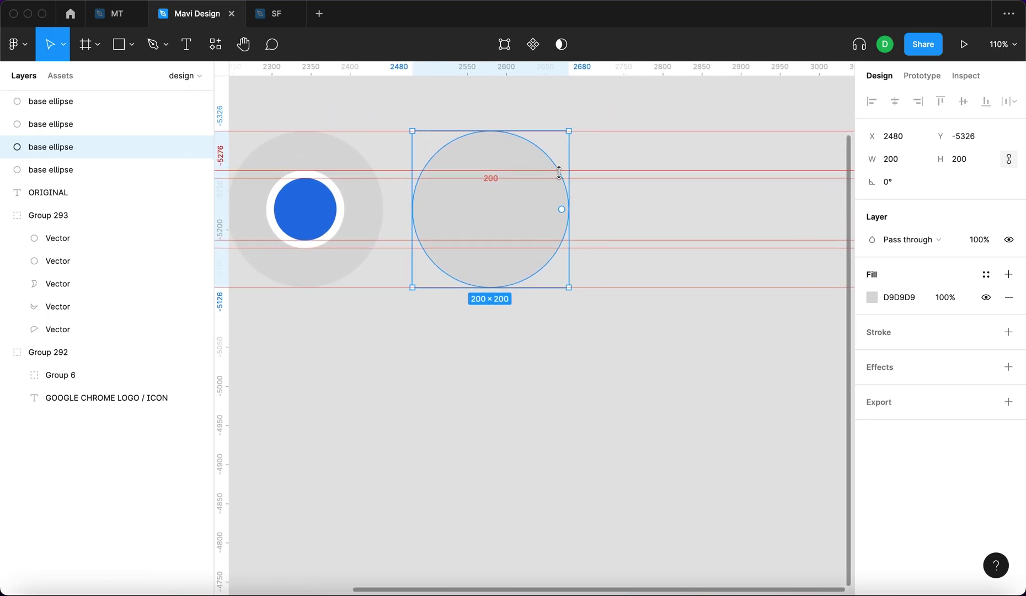
- Draw a rectangle with fill A01010 at 40% opacity over the new grey circle
key("r")
left_click_drag(606, 170, 691, 287)
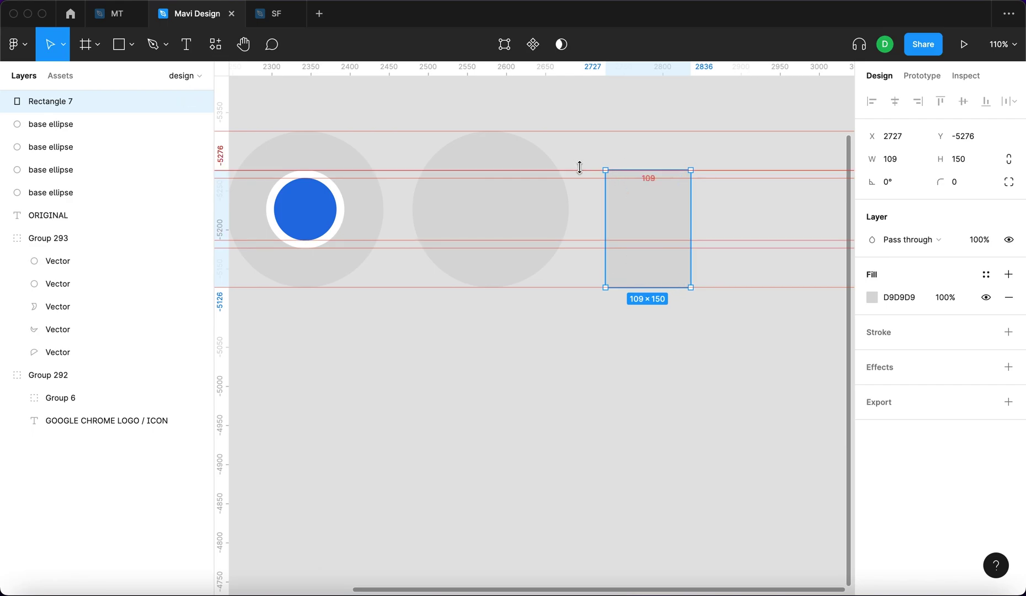
left_click(584, 198)
left_click(618, 204)
left_click(872, 297)
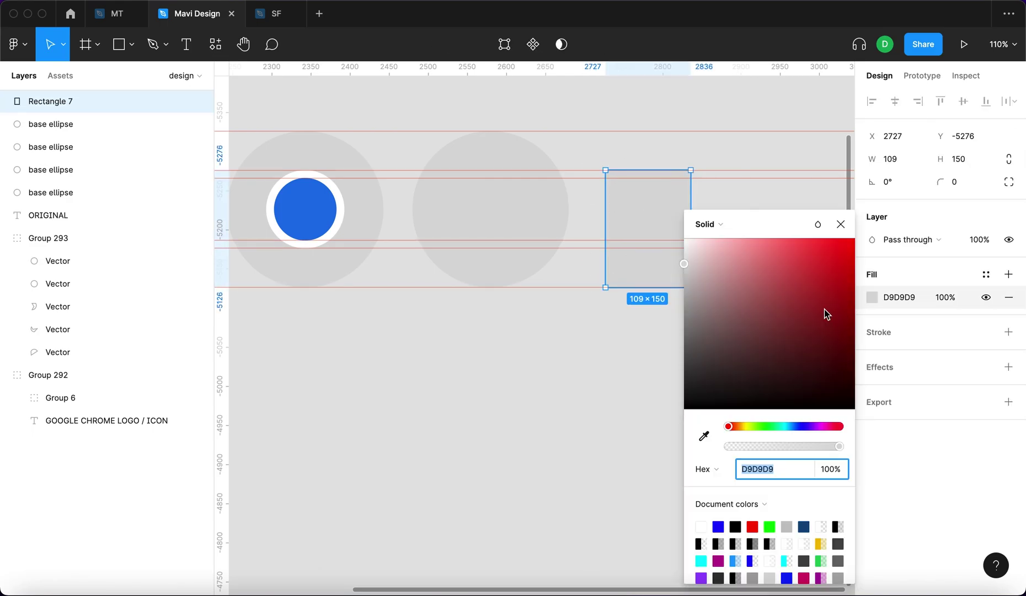
left_click(838, 301)
left_click(977, 243)
type("40")
left_click_drag(635, 202, 587, 204)
left_click(626, 217)
scroll(626, 217, "left", 3)
left_click(648, 205)
scroll(689, 215, "left", 5)
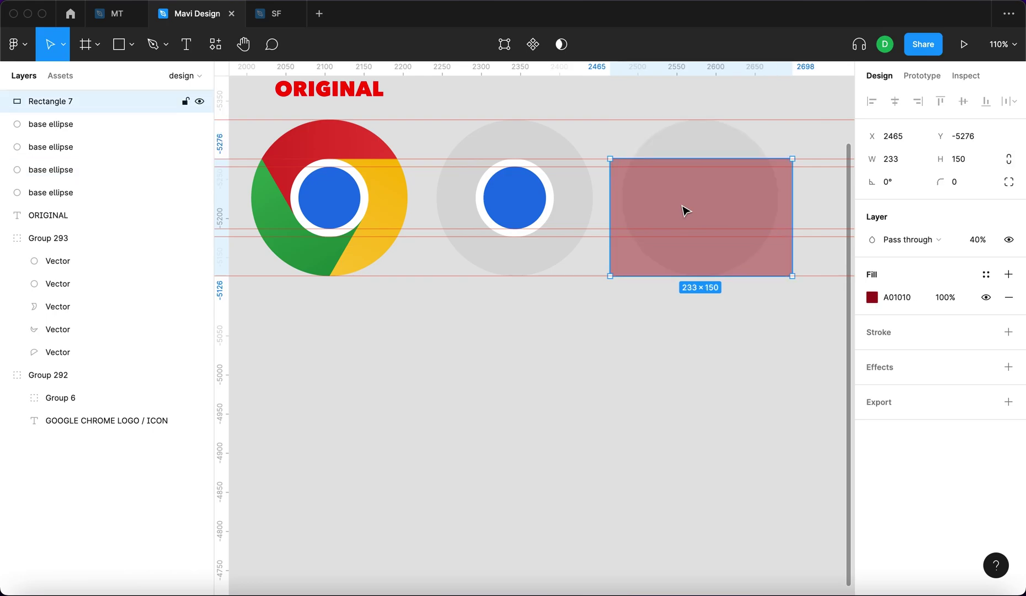
- Duplicate the rectangle, set its width to 100, and line it up with the circle's left edge
key("super+d")
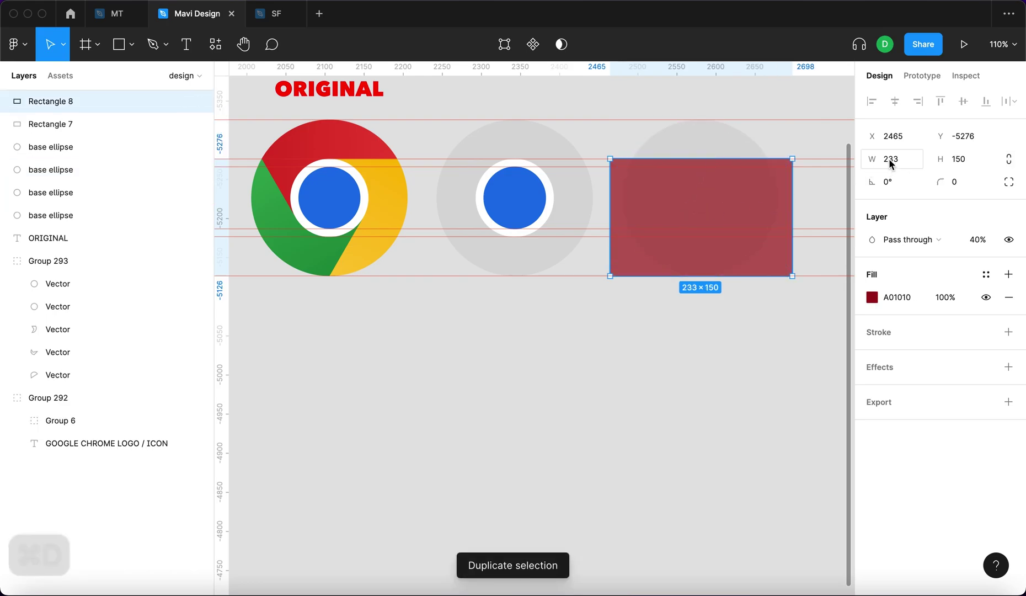
left_click(891, 160)
type("100")
key("Return")
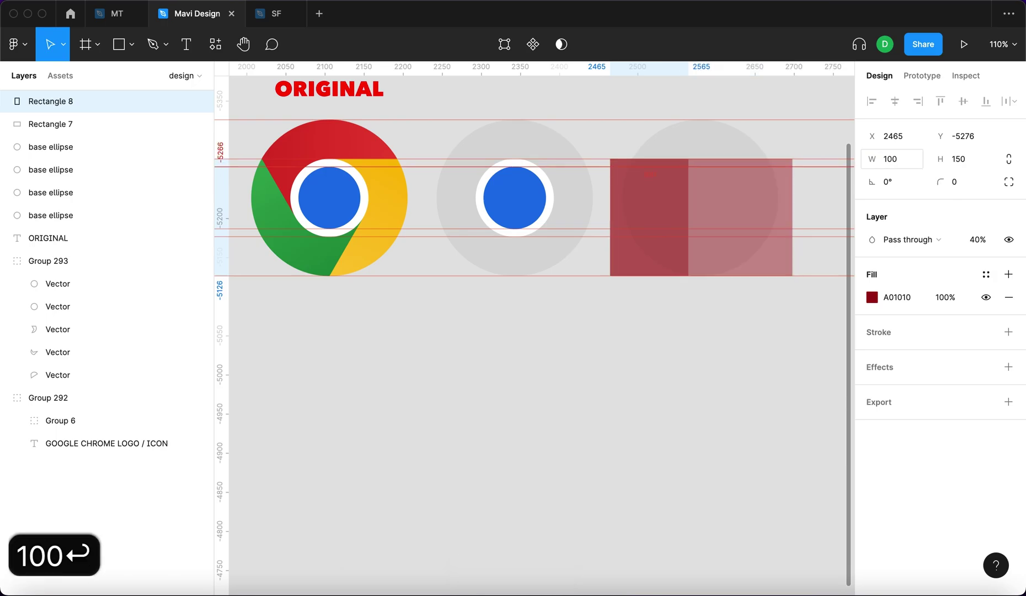
left_click_drag(662, 204, 676, 204)
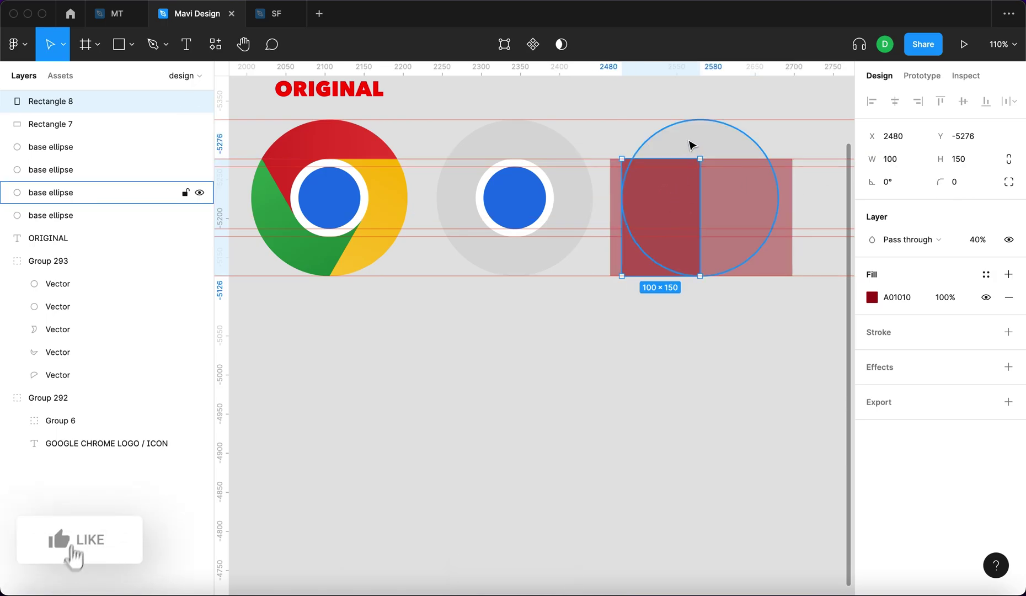
- Pull the wide 233×150 rectangle's left edge to the grey circle's edge
left_click(665, 140)
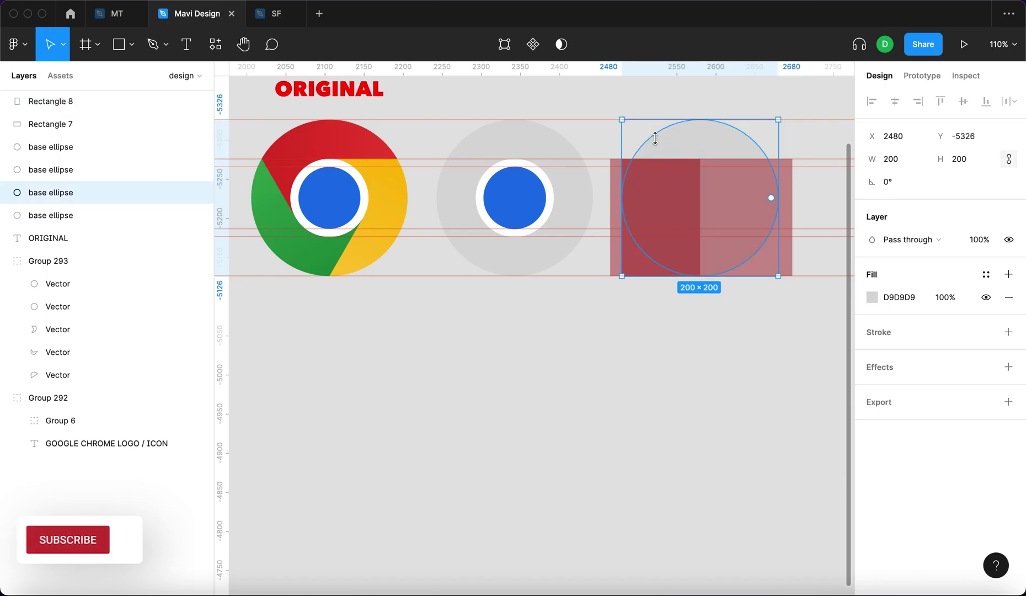
left_click(751, 397)
scroll(751, 395, "right", 3)
scroll(751, 395, "up", 2)
left_click(699, 245)
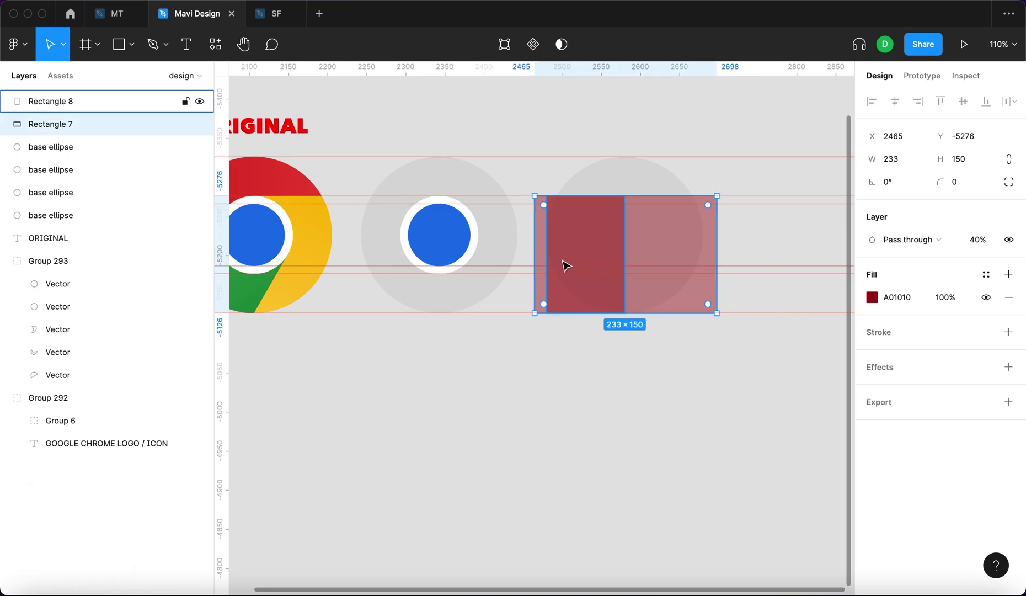
left_click_drag(533, 253, 546, 250)
left_click(754, 324)
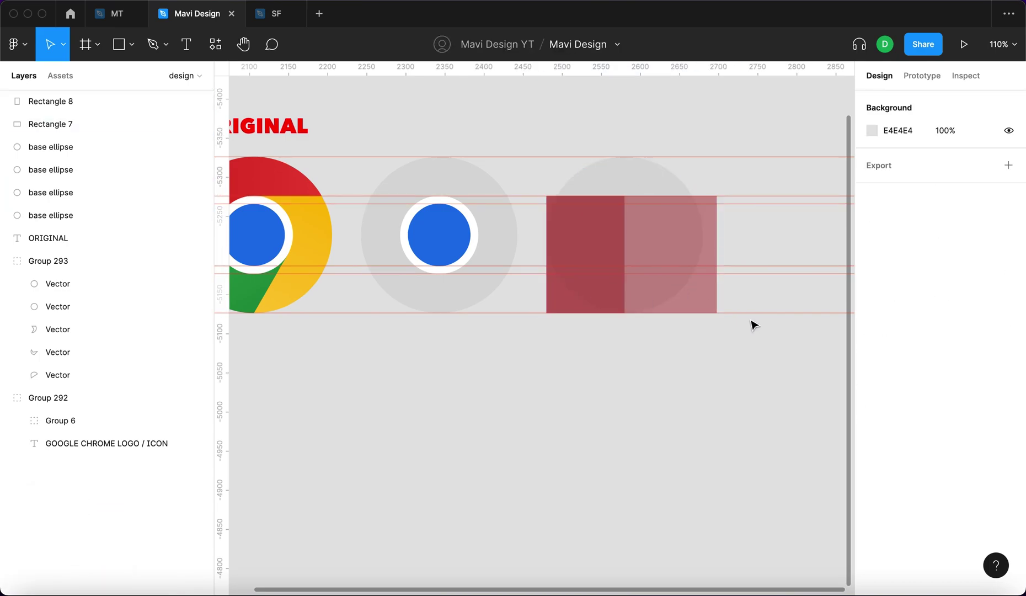
- Intersect the narrow rectangle with a duplicated grey circle, forming a 100×150 half-disc named Intersect
left_click(569, 305)
left_click(621, 178)
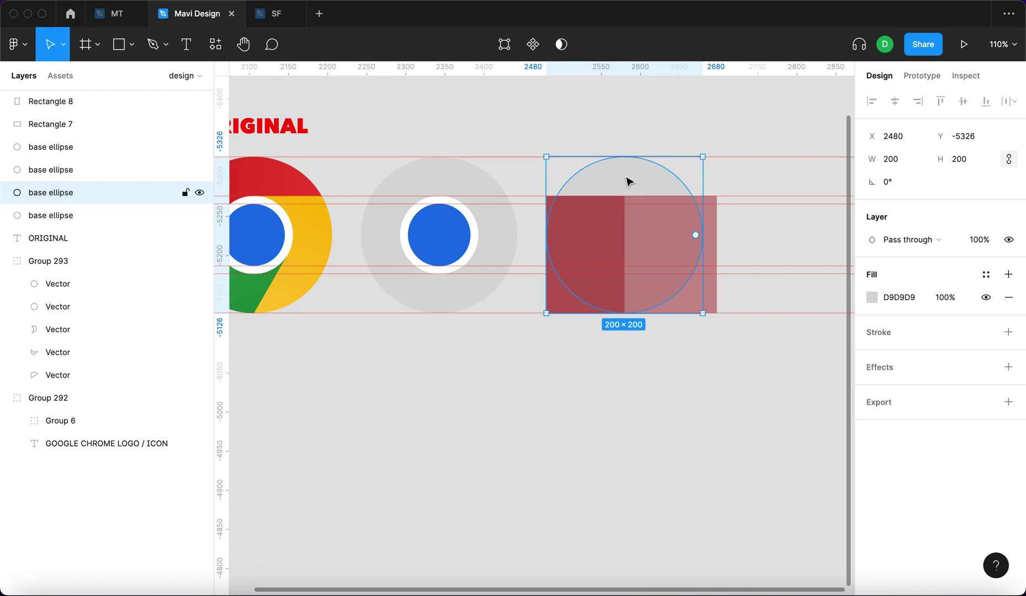
key("super+d")
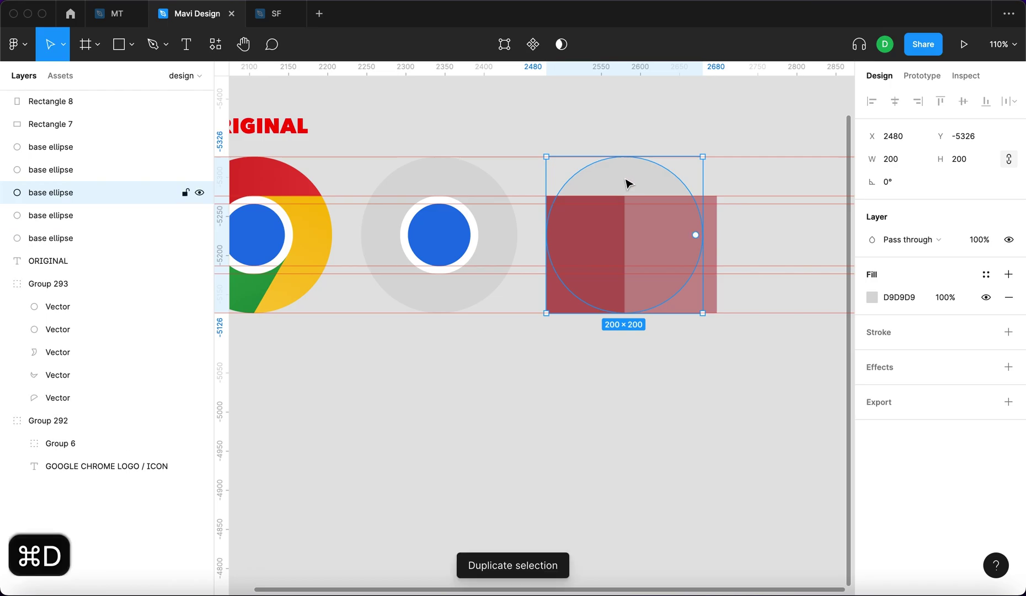
key("super+d")
left_click(622, 208)
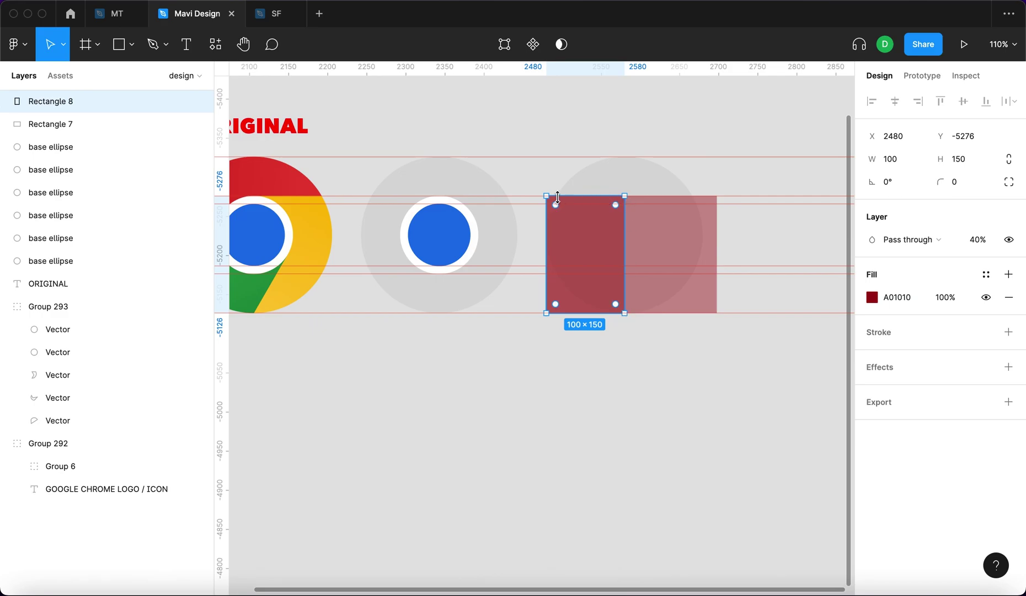
left_click(618, 183, "shift")
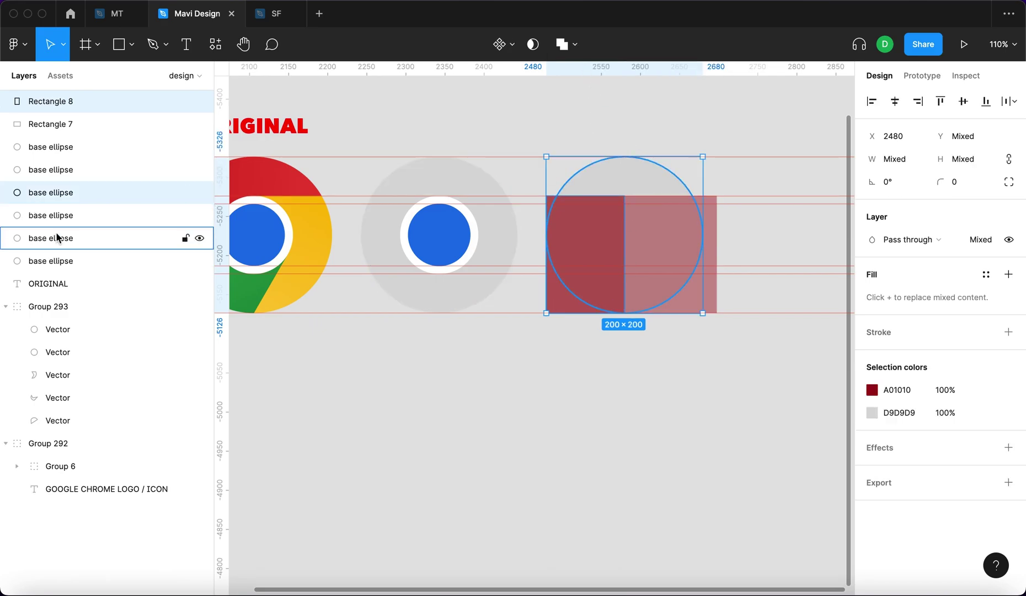
left_click(576, 46)
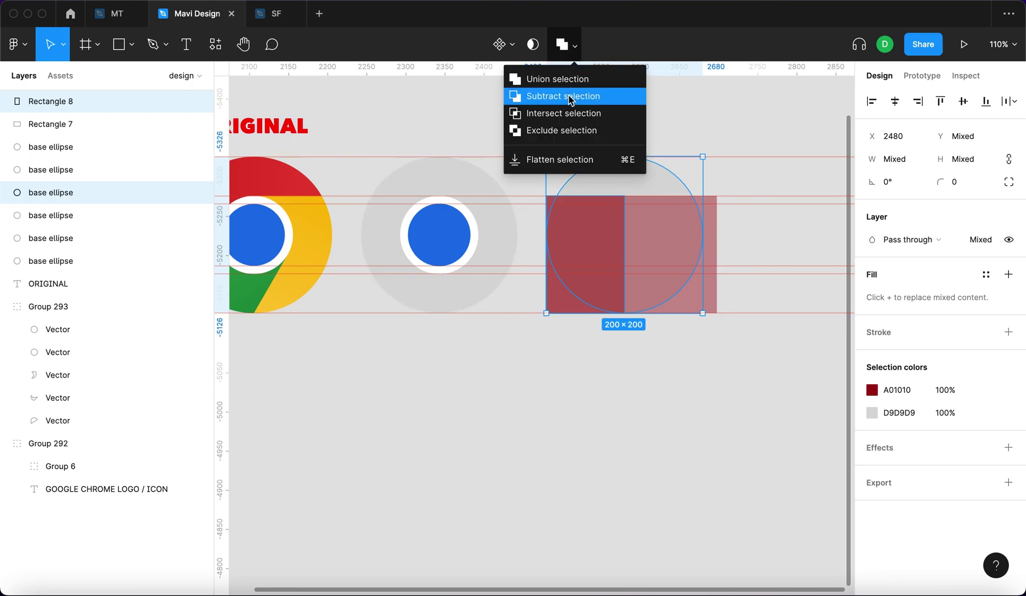
left_click(568, 113)
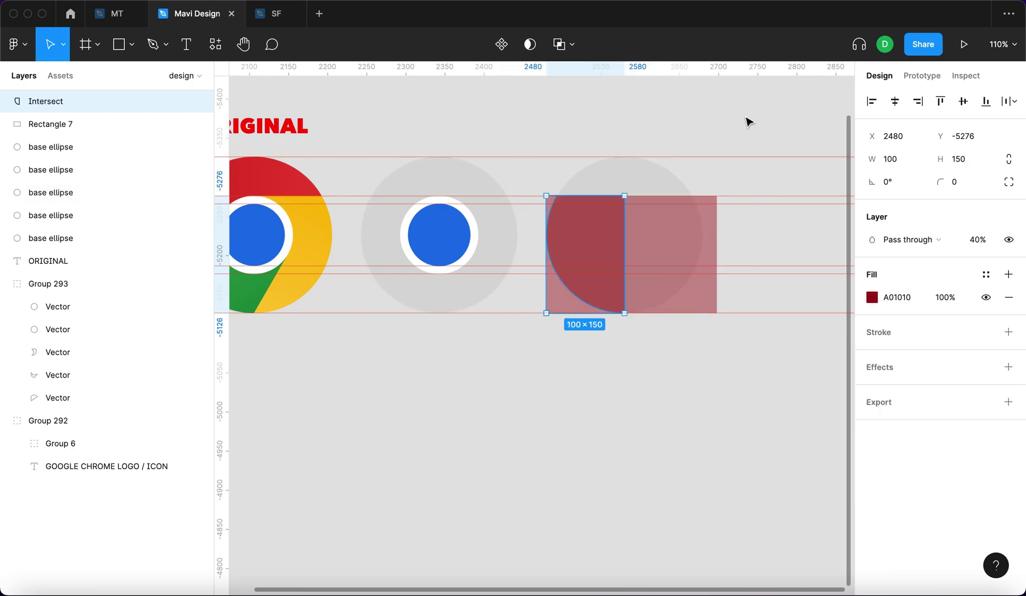
left_click_drag(595, 234, 475, 433)
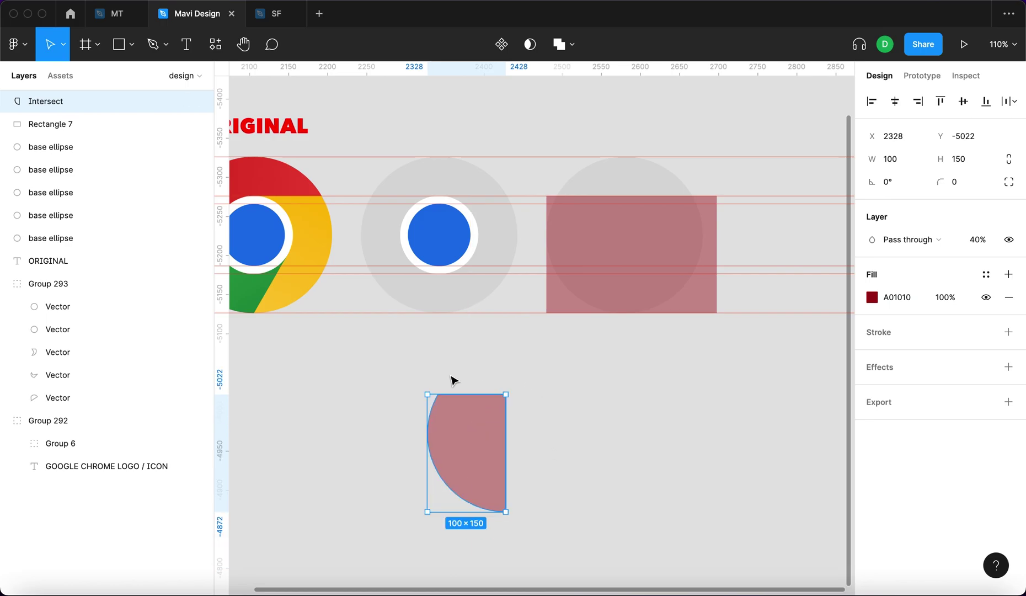
key("super+z")
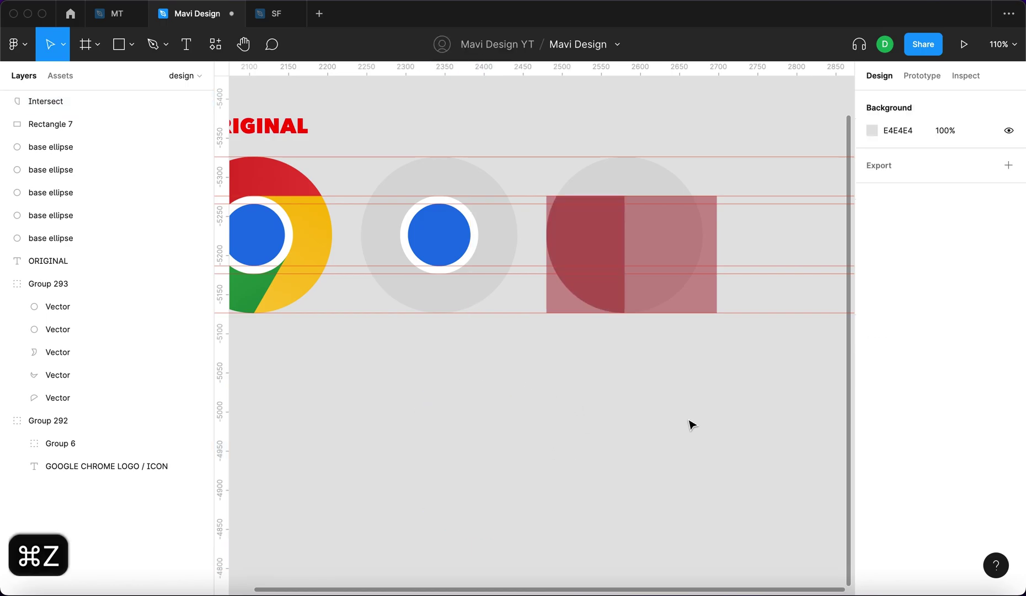
left_click(708, 237)
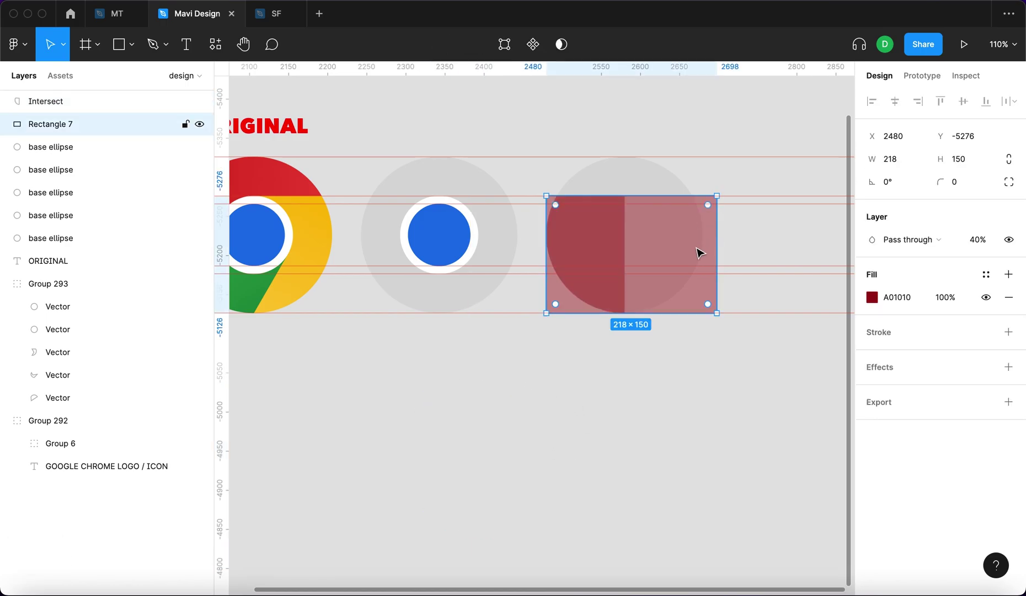
- Subtract the rectangle from the circle to leave a 173.24×50 top cap above the red quarter
left_click(637, 177, "shift")
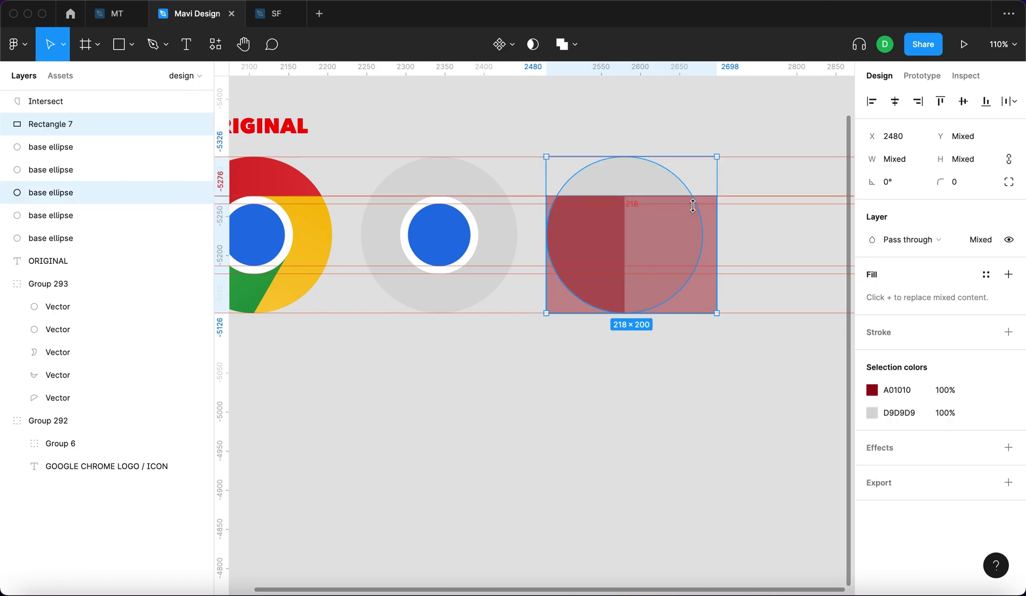
left_click(576, 49)
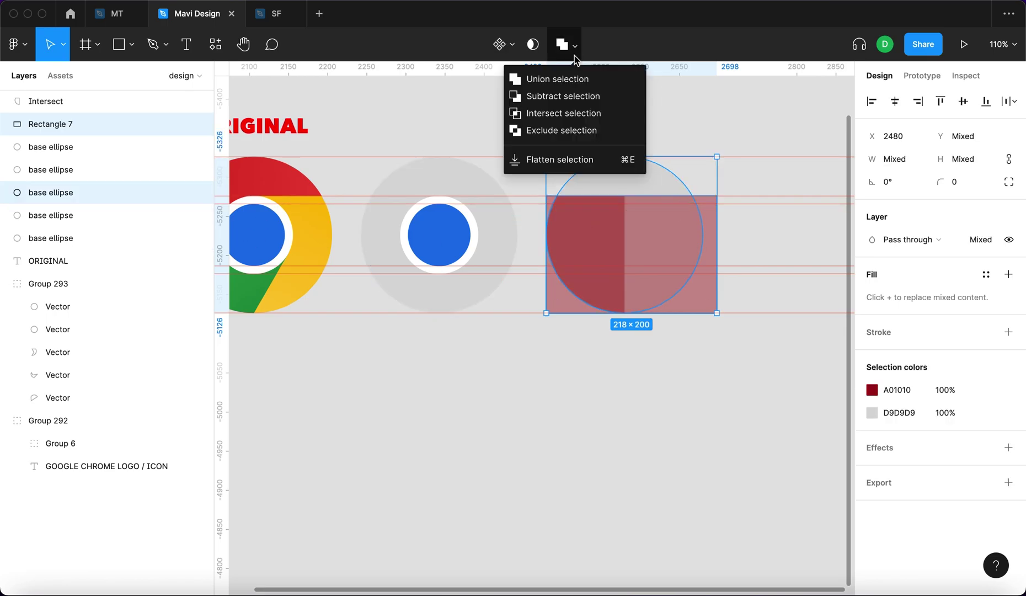
left_click(577, 96)
left_click(690, 175)
left_click(650, 187)
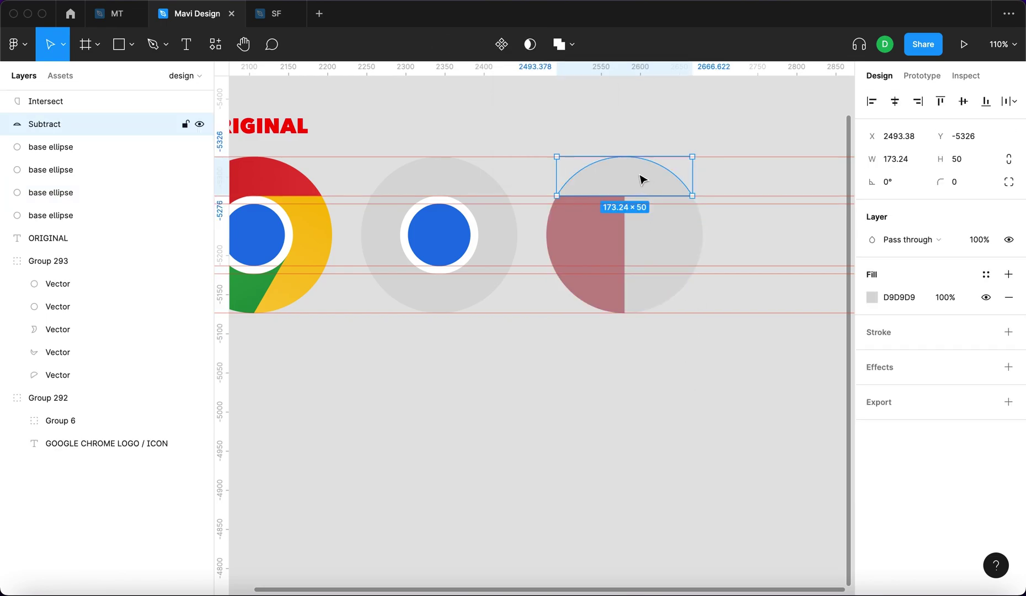
left_click(600, 234, "shift")
left_click_drag(600, 234, 516, 438)
left_click(640, 507)
key("ctrl+z")
- Give the cap the red quarter's colour with the eyedropper (I), then select both pieces
key("i")
left_click(648, 252)
left_click(710, 437)
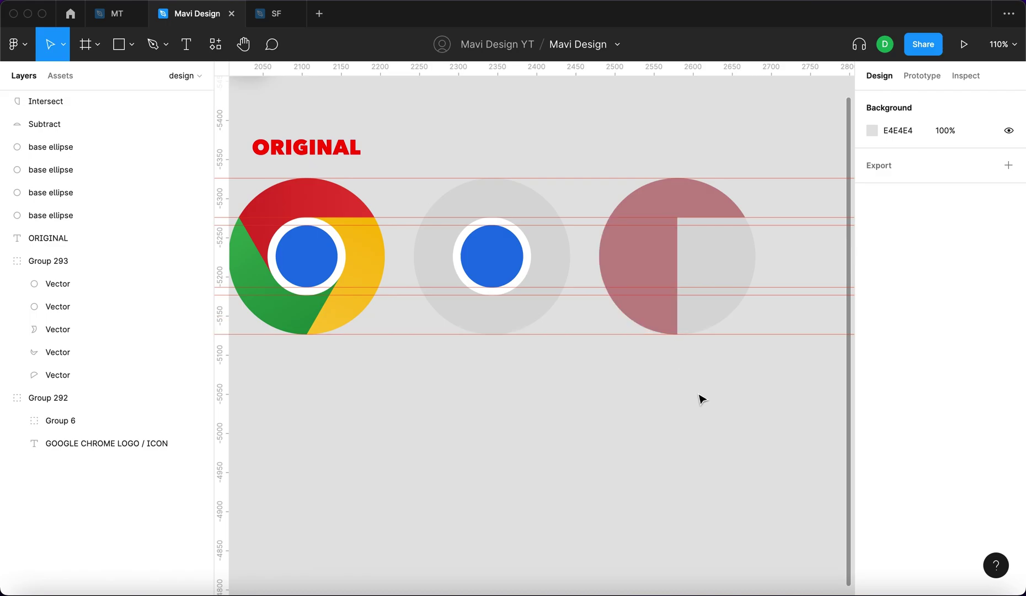
left_click_drag(699, 398, 670, 204)
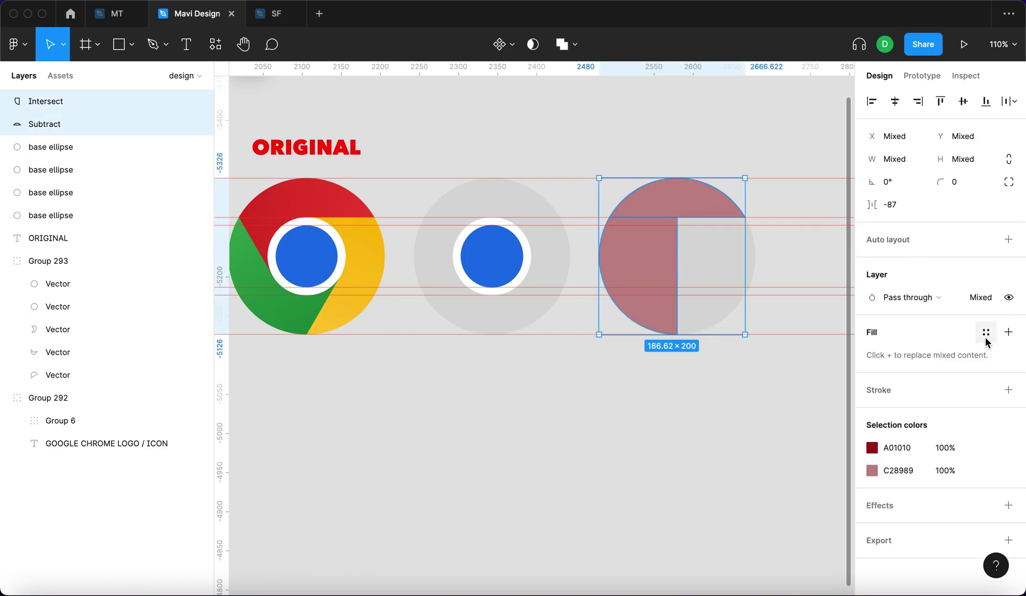
- Give both pieces a single, darker red fill at 100% opacity
left_click(1007, 332)
left_click(872, 354)
left_click_drag(831, 373, 873, 222)
left_click(98, 122, "shift")
left_click(988, 244)
type("100")
key("Return")
- Group the cap and quarter into one red segment
left_click(731, 159)
left_click(696, 192)
left_click(669, 242, "shift")
key("super+g")
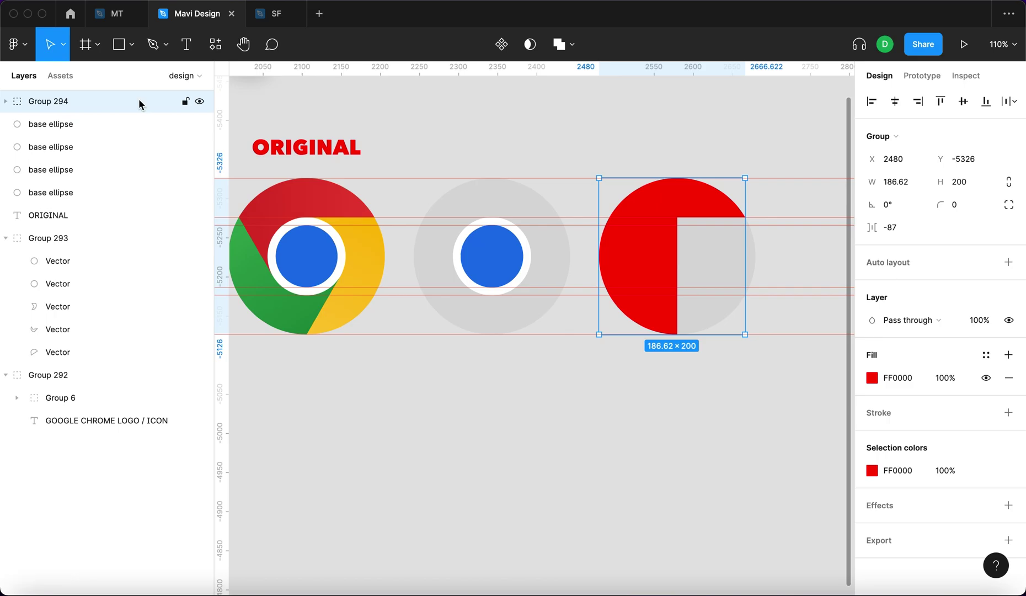
- Duplicate the group and rotate the copy by -120°
key("super+d")
left_click(906, 205)
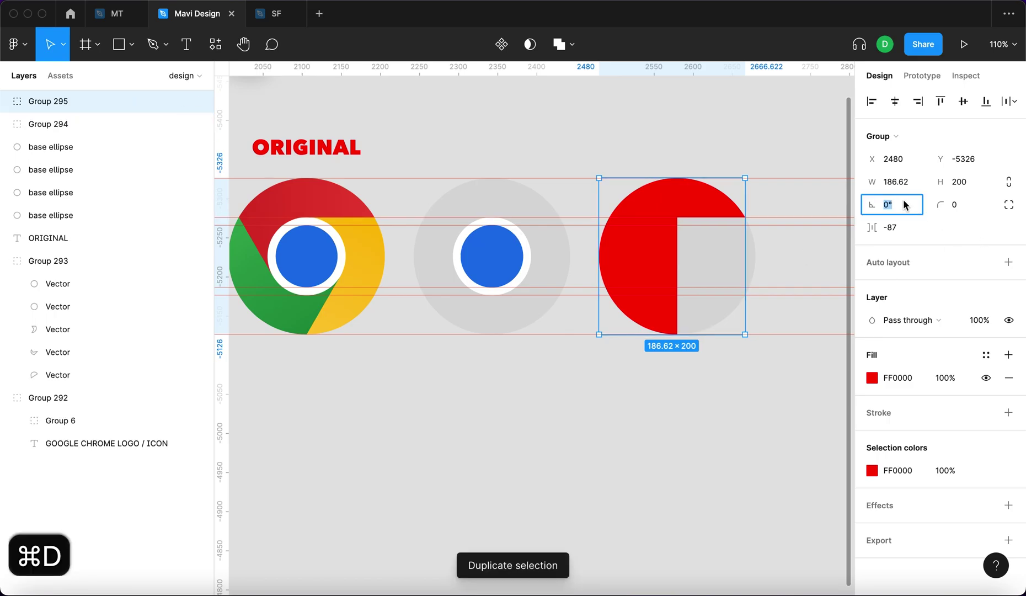
type("/120")
key("BackSpace")
key("BackSpace")
key("BackSpace")
type("=")
key("BackSpace")
key("BackSpace")
type("-120")
key("Return")
scroll(612, 254, "up", 3)
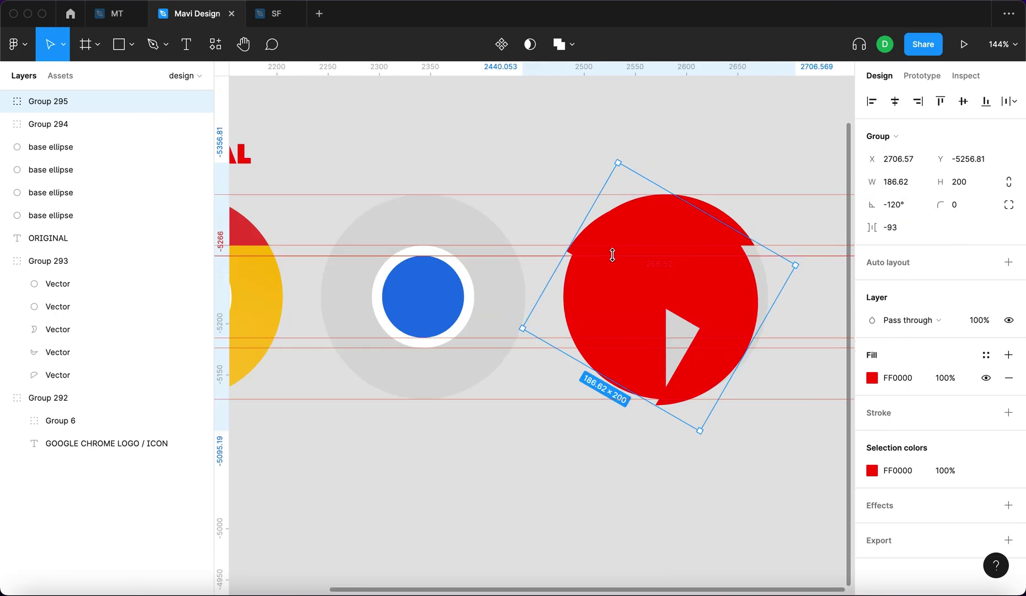
- Union and flatten the rotated copy's pieces, ungroup it, and line the shape up with the circle
key("Return")
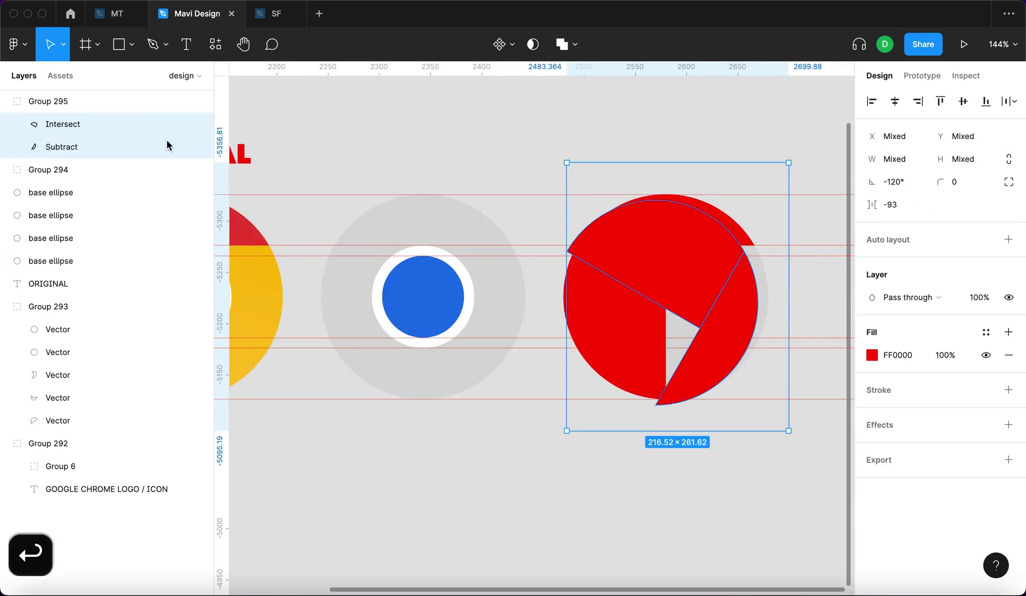
left_click(562, 46)
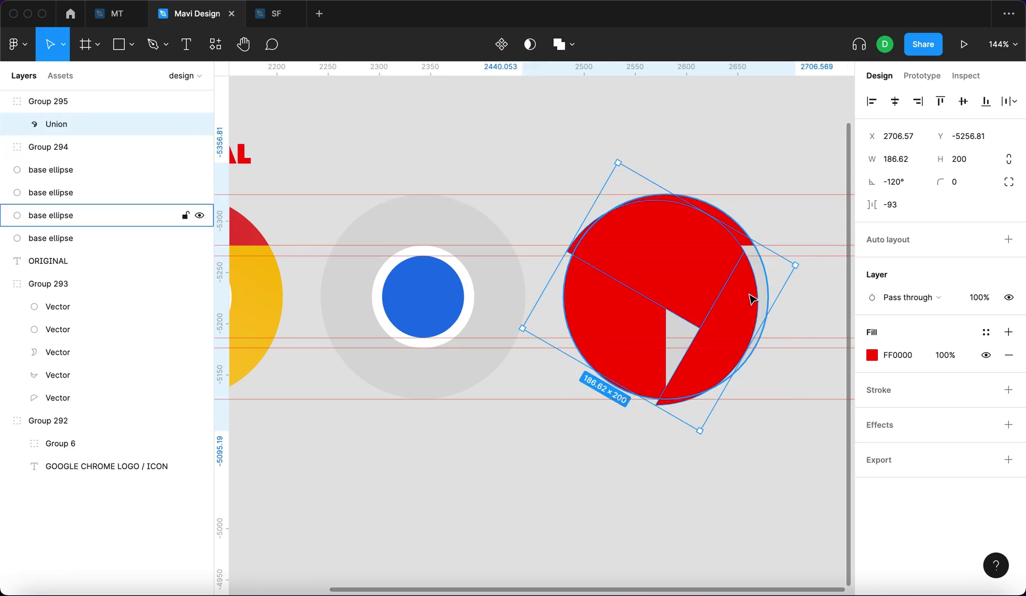
key("super+e")
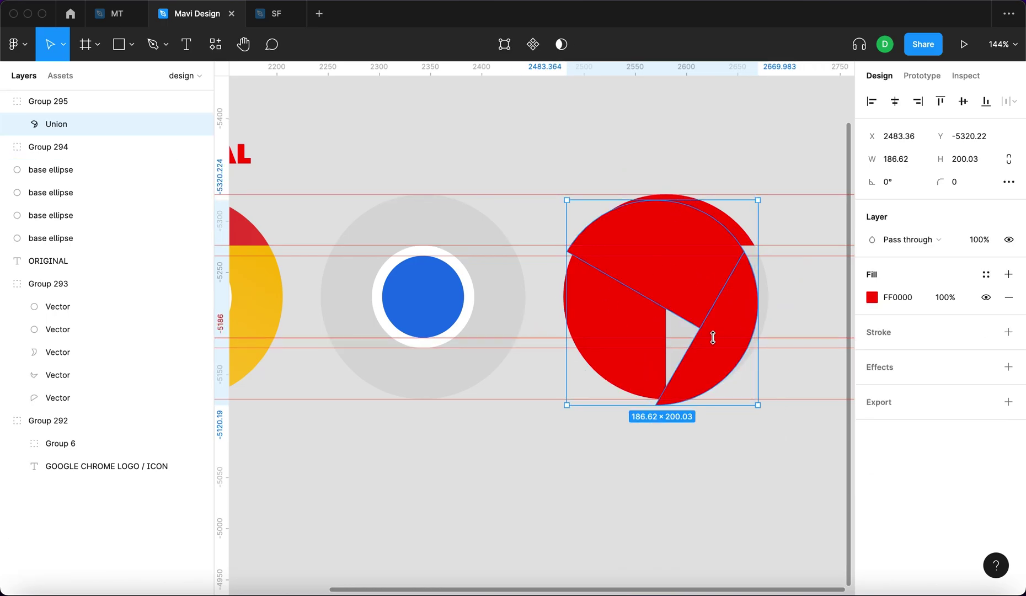
left_click(60, 112)
key("shift+super+g")
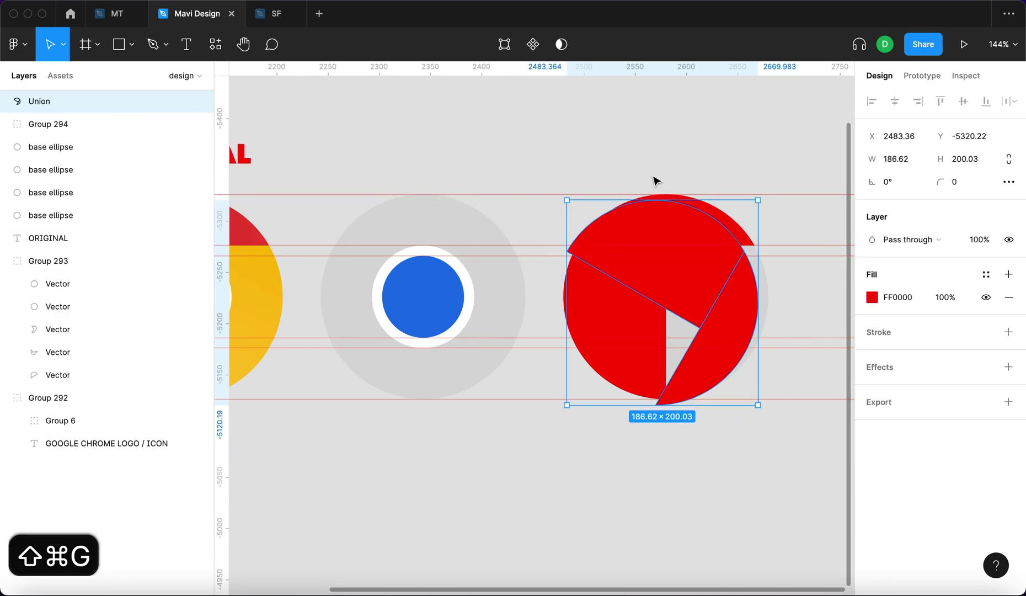
left_click(654, 181)
left_click(671, 238)
scroll(716, 220, "up", 5)
left_click_drag(676, 281, 678, 269)
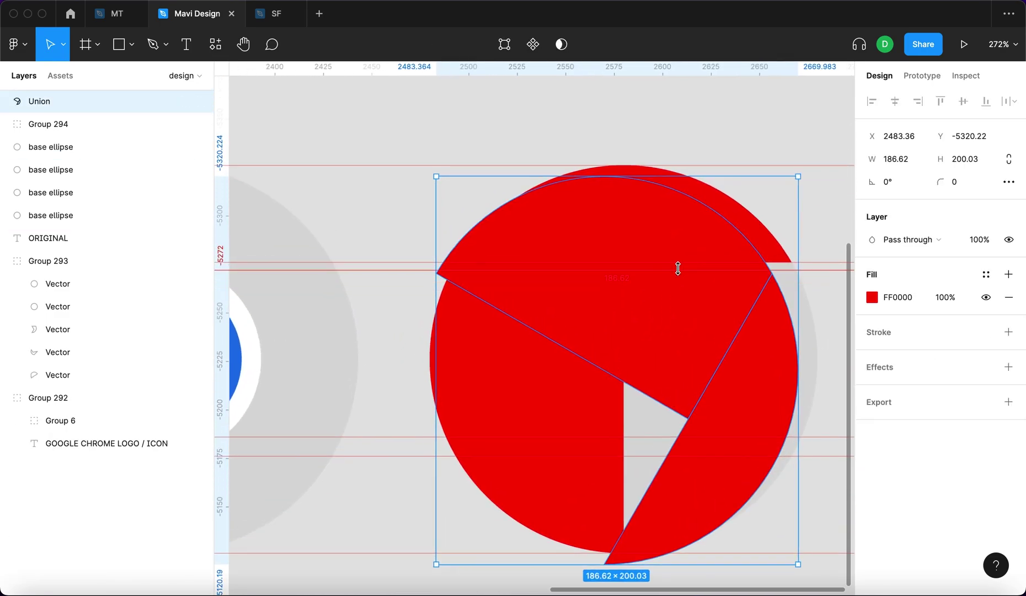
- Give the merged shape a grey 727272 fill at 80% layer opacity
scroll(678, 268, "down", 2)
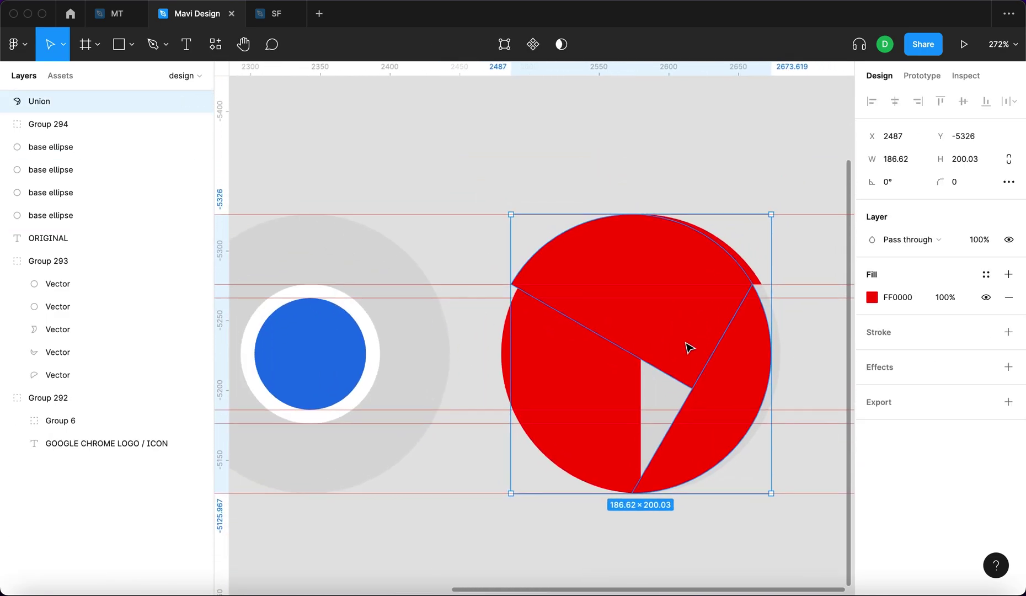
left_click(871, 298)
left_click(760, 322)
left_click_drag(710, 327, 684, 331)
left_click(840, 224)
left_click(980, 240)
key("shift+Down")
key("shift+Down")
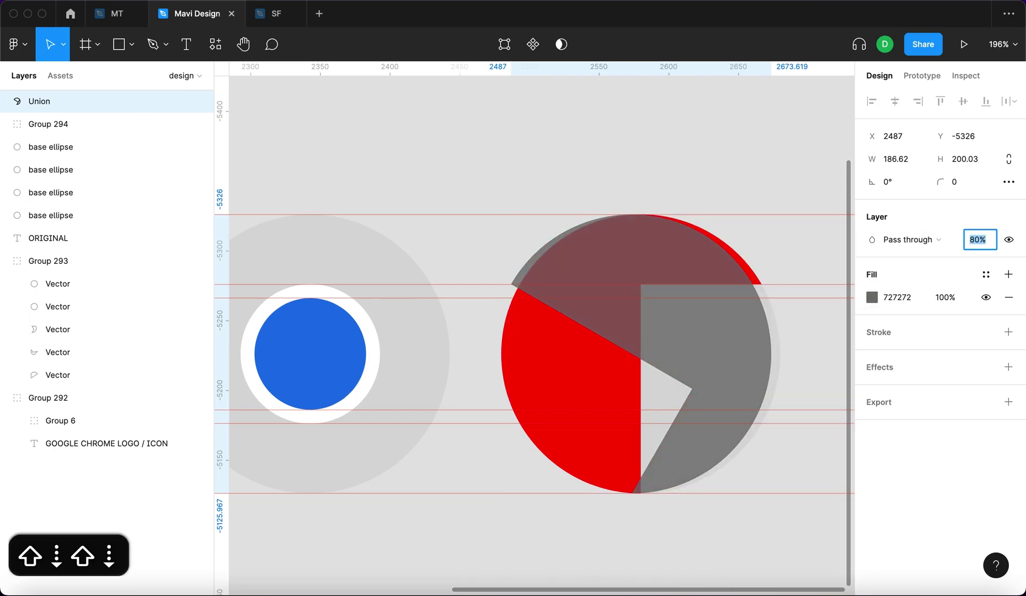
key("Return")
- Nudge the shape with the arrow keys so it sits at X 2489 over the circle
left_click(779, 138)
left_click(714, 339)
scroll(714, 339, "right", 2)
scroll(678, 275, "up", 5)
scroll(680, 288, "down", 3)
key("Right")
key("Right")
key("Left")
key("Left")
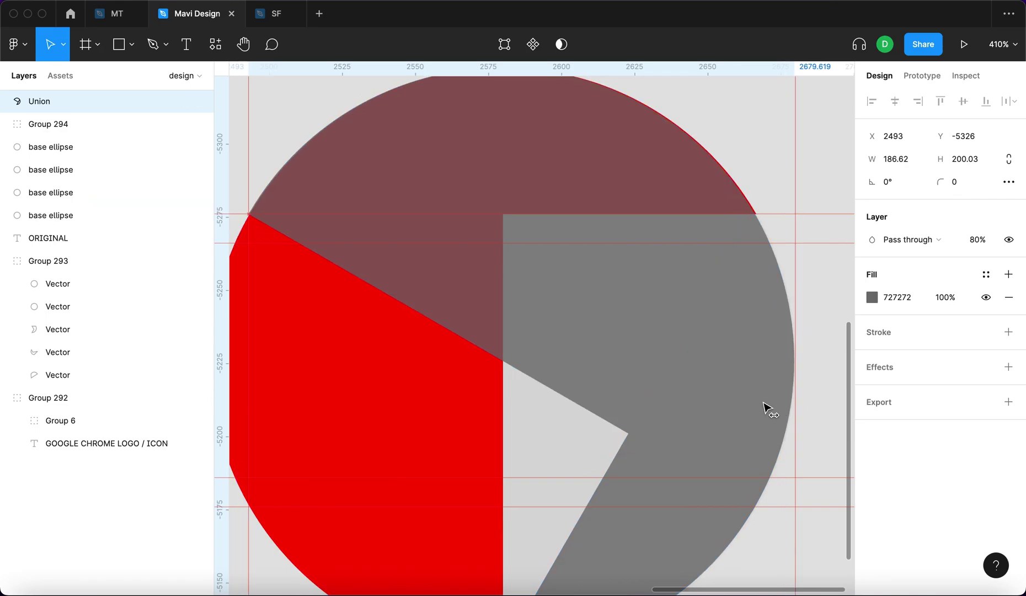
scroll(776, 356, "up", 5)
scroll(501, 360, "down", 3)
key("ctrl+z")
key("ctrl+z")
scroll(479, 360, "up", 2)
- Zoom to fit the selected shape and browse the Object menu commands
left_click(138, 6)
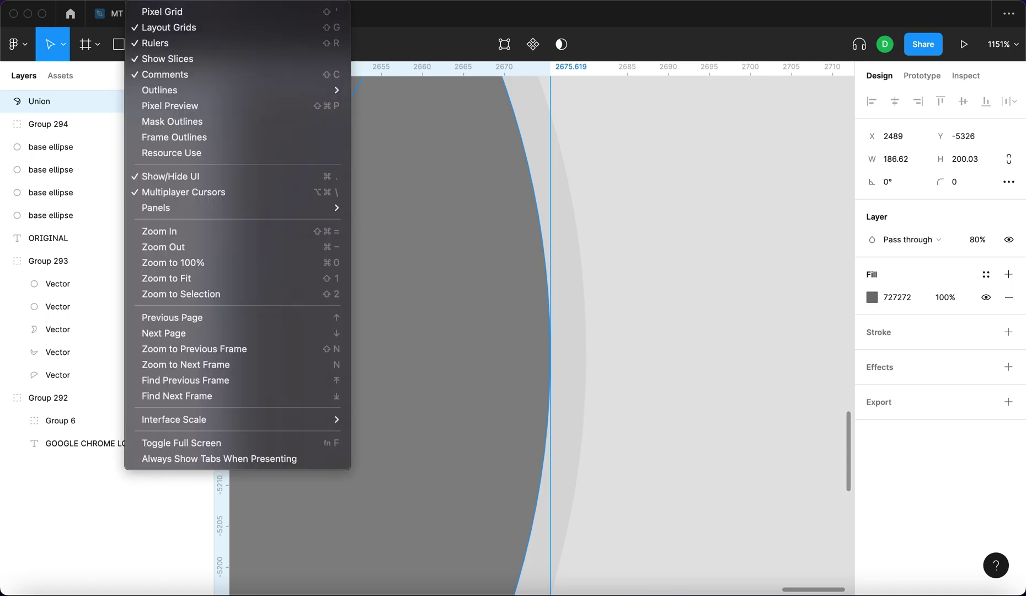
left_click(183, 292)
left_click(176, 5)
mouse_move(126, 1)
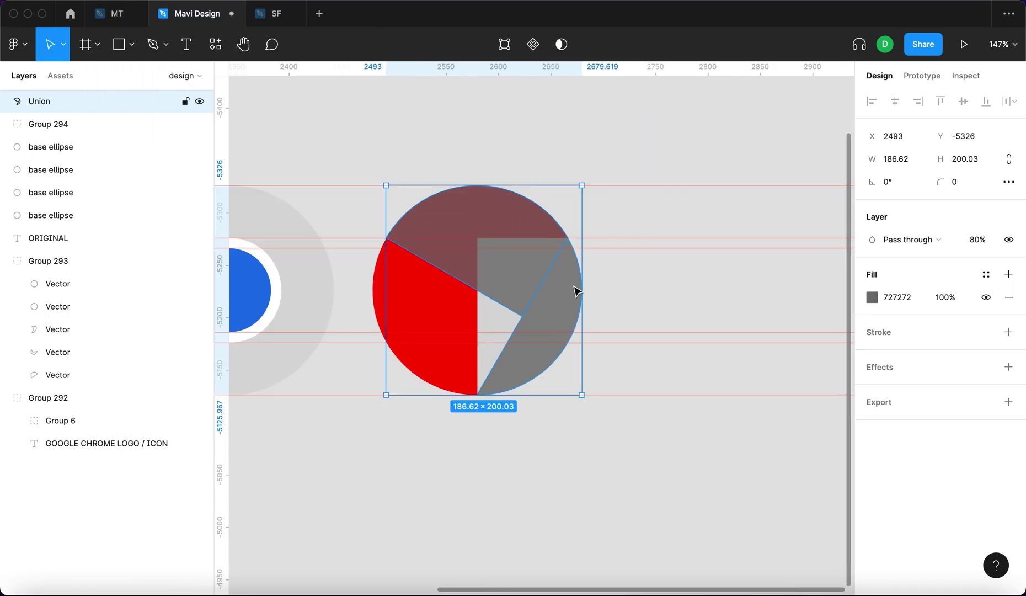
scroll(576, 291, "up", 15)
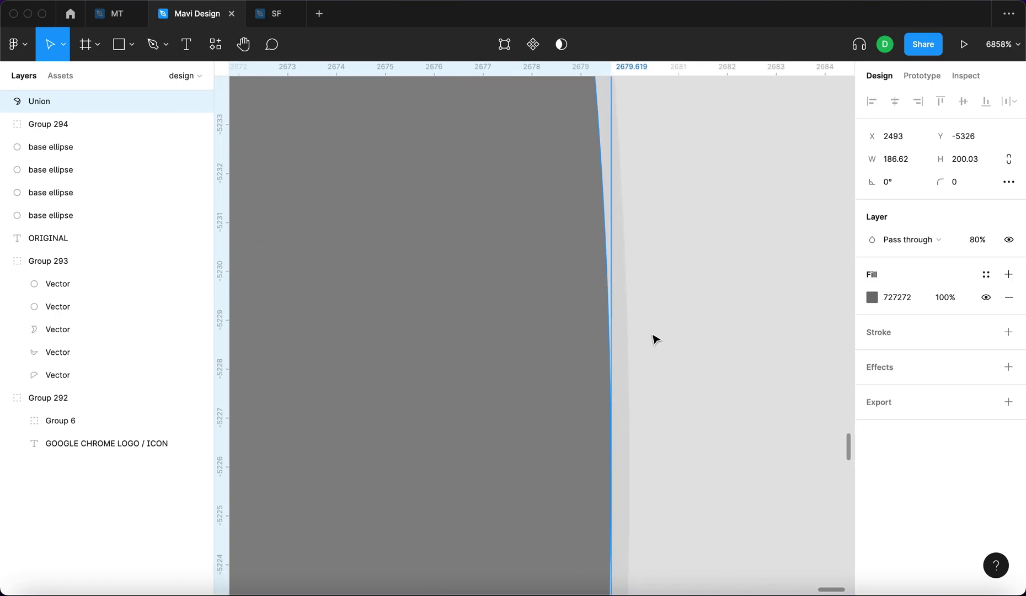
- Set the Union shape's X position to 2493.4
key("Right")
key("Left")
left_click(910, 142)
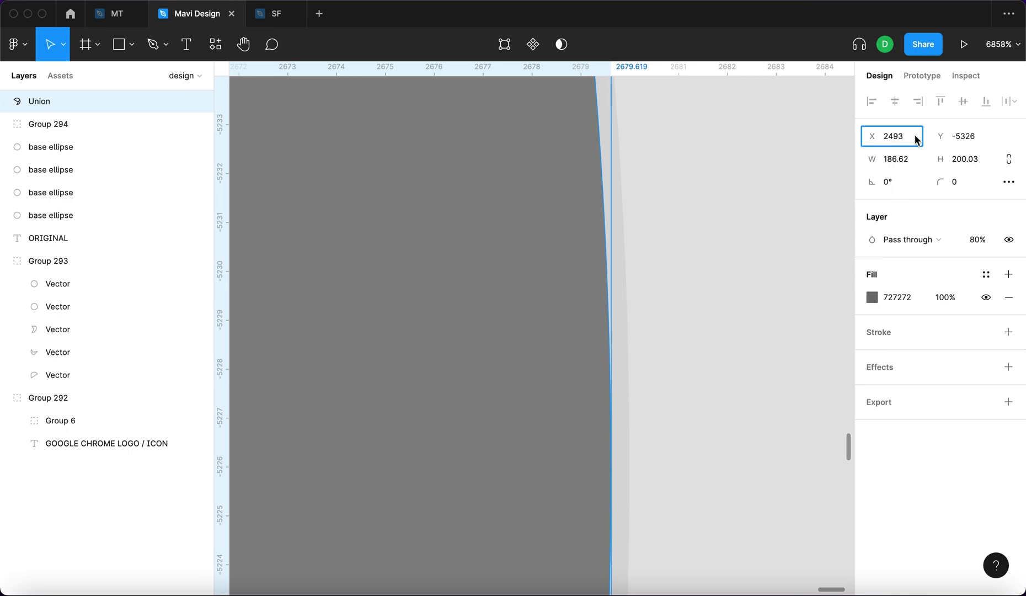
key("Down")
key("Up")
key("Up")
key("Up")
key("Down")
key("Down")
scroll(649, 435, "up", 5)
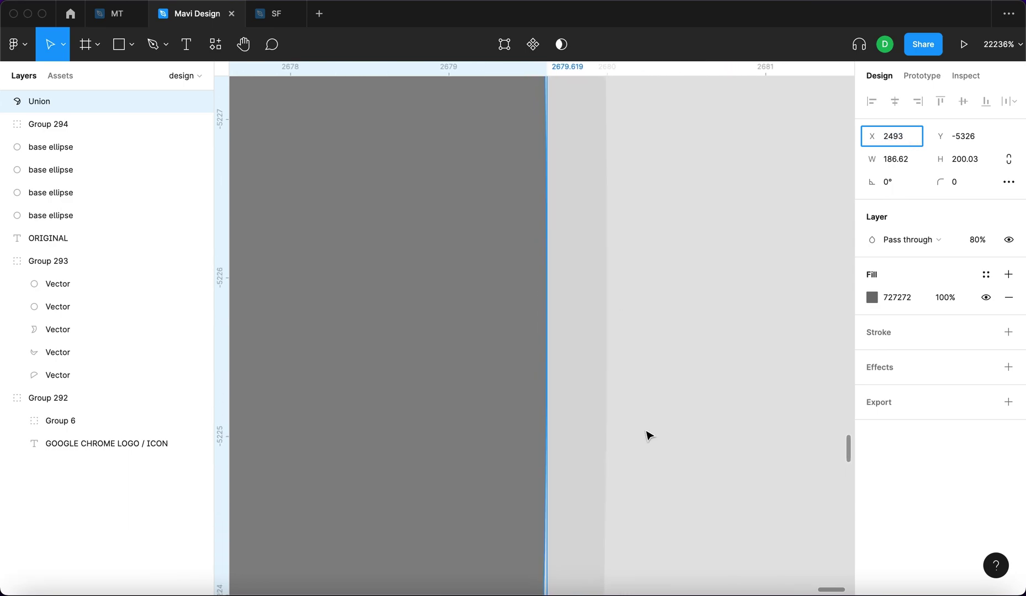
scroll(648, 436, "up", 1)
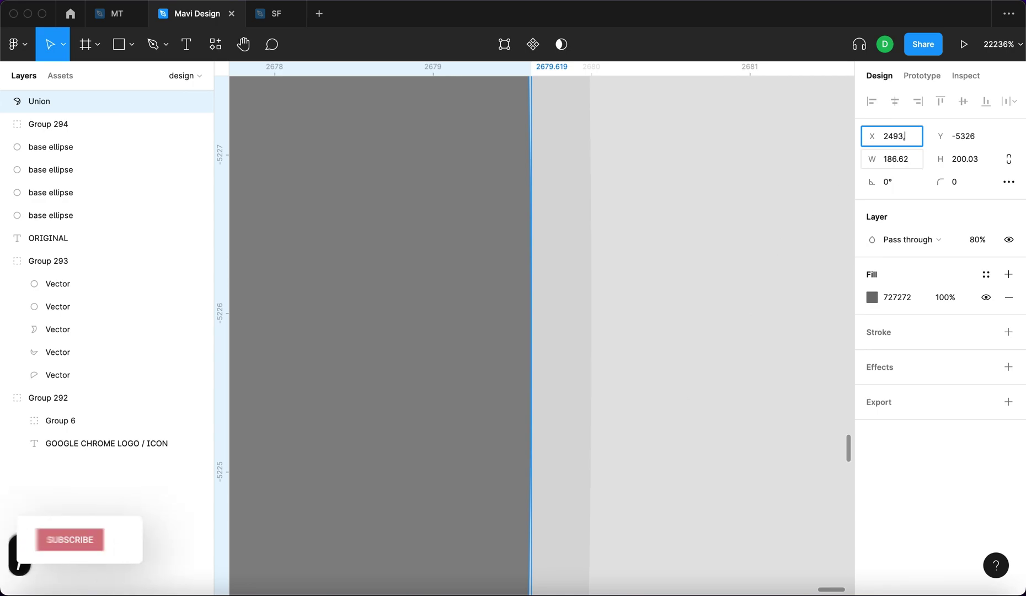
type("3")
key("Return")
left_click(893, 136)
type("2493.4")
key("Return")
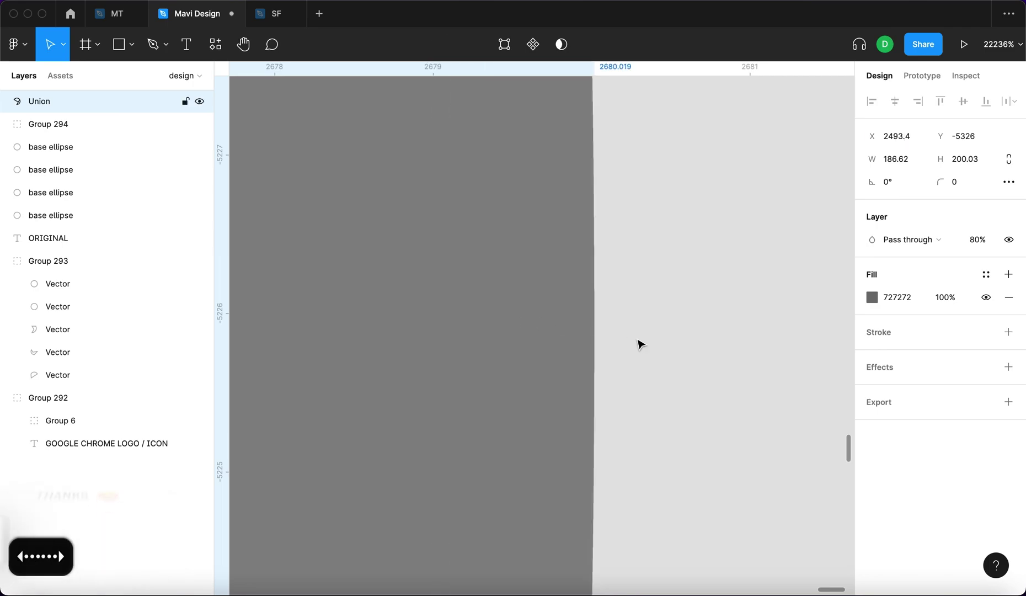
- Make the shape dark red 8F0000 at 40% opacity and send it back one level
scroll(615, 362, "up", 1)
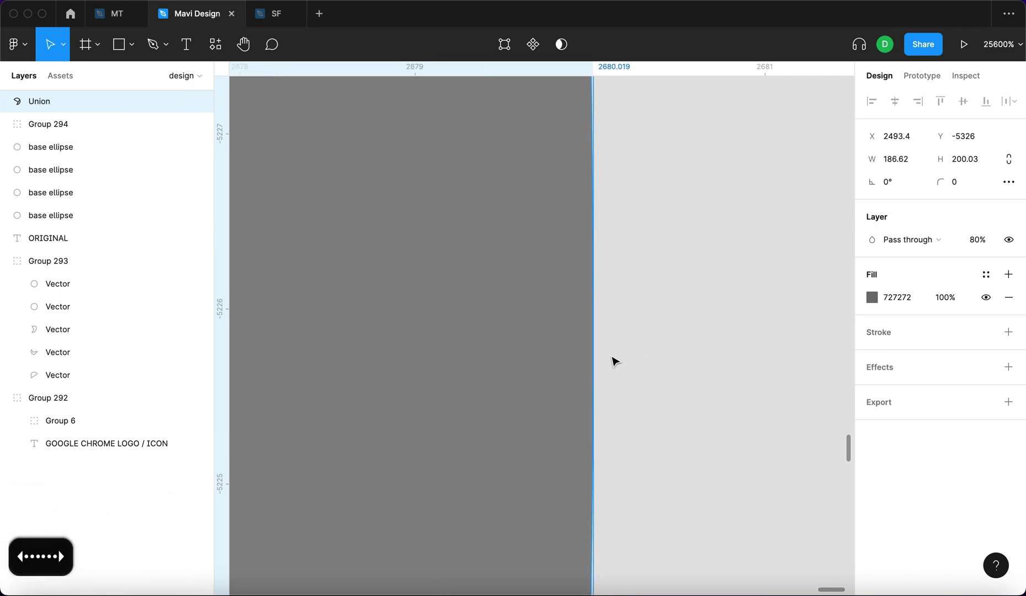
left_click(975, 240)
key("shift+Down")
key("shift+Down")
key("shift+Down")
key("shift+Down")
left_click(872, 297)
left_click_drag(778, 307, 854, 259)
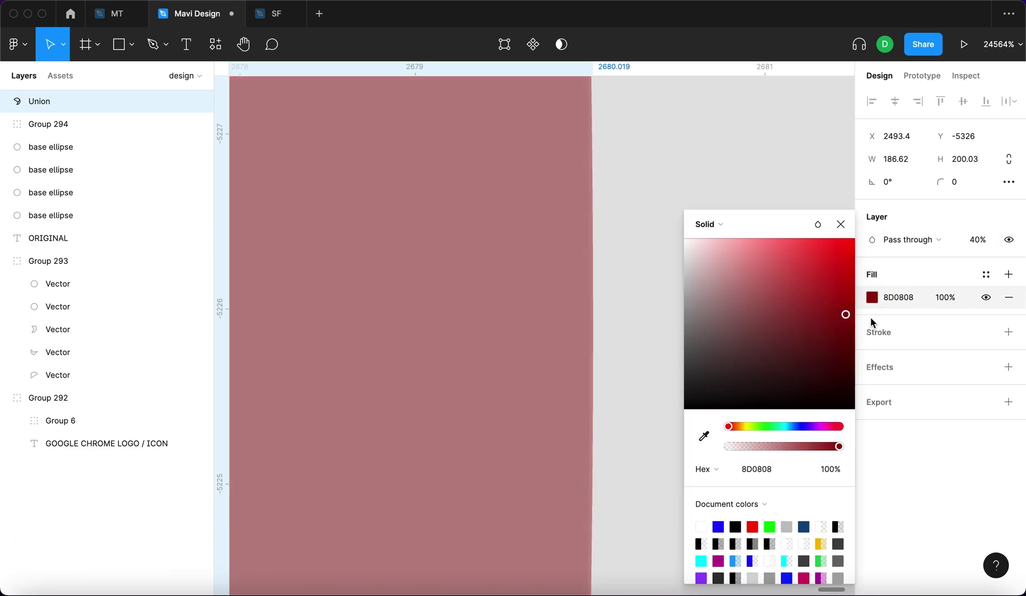
left_click_drag(870, 317, 870, 316)
left_click(870, 317)
key("super+bracketleft")
key("super+bracketleft")
key("super+bracketleft")
key("super+bracketleft")
key("super+bracketleft")
- Send the grey base ellipse behind the red wedge, then reselect the wedge
left_click(684, 396)
scroll(684, 396, "down", 10)
scroll(684, 398, "up", 10)
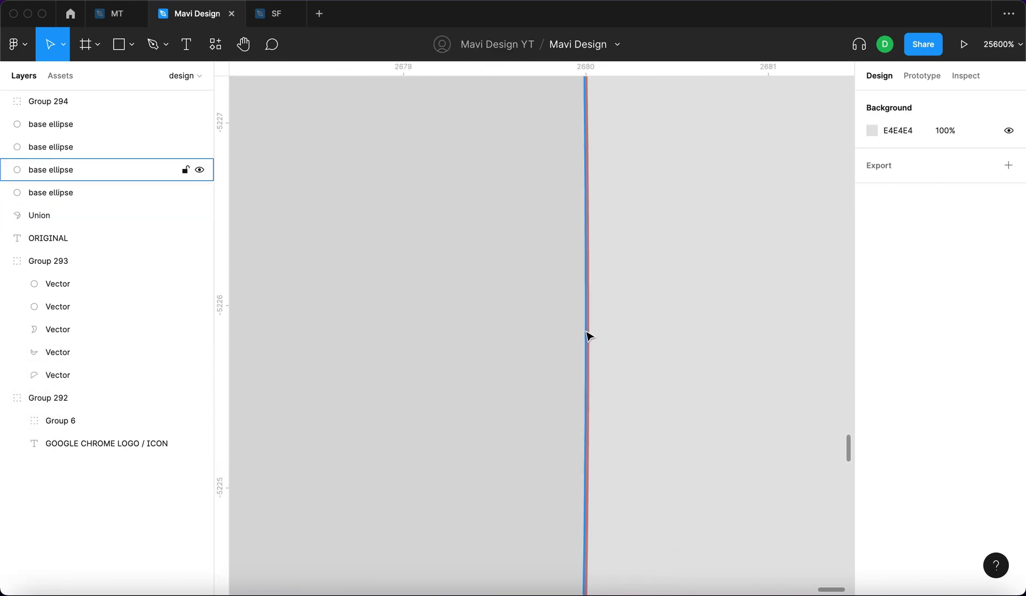
left_click(587, 330)
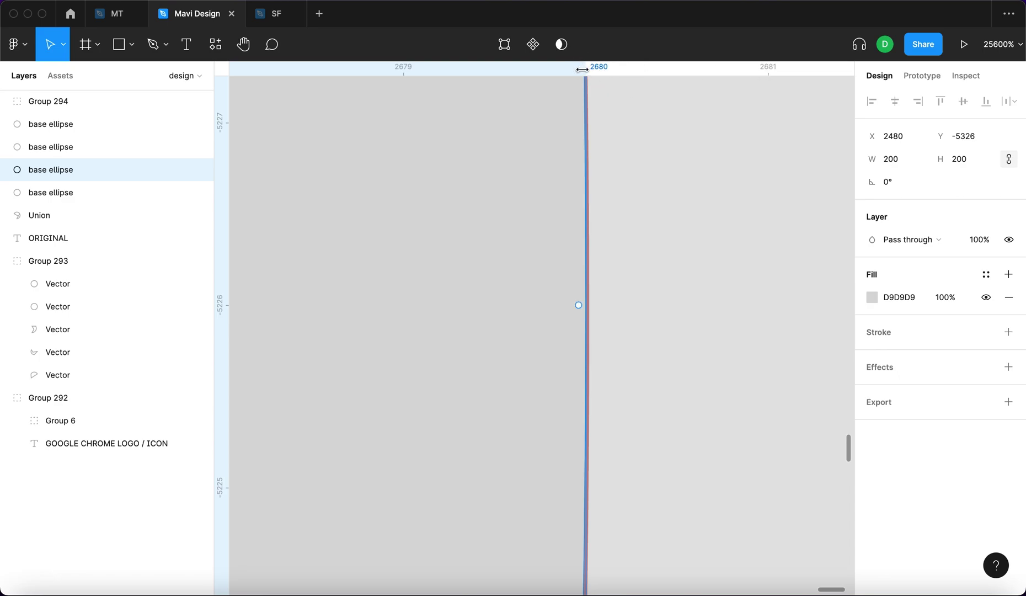
left_click(666, 293)
scroll(667, 293, "down", 15)
left_click(609, 303)
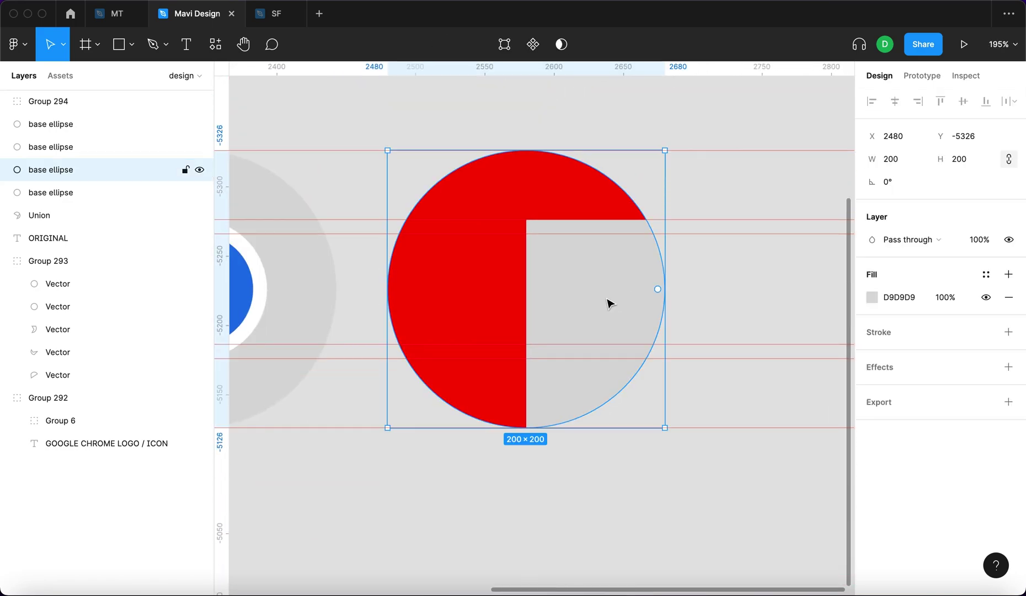
scroll(608, 303, "up", 5)
scroll(682, 308, "down", 5)
key("ctrl+bracketleft")
key("ctrl+bracketleft")
left_click(771, 316)
left_click(664, 316)
scroll(664, 316, "left", 3)
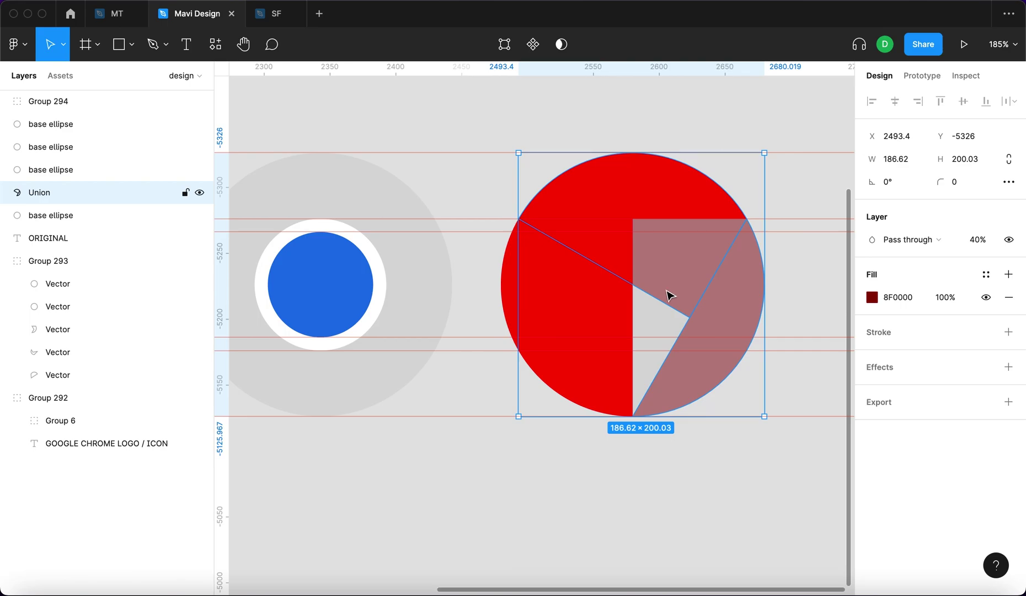
- Duplicate the red circle group, rotate the copy 120°, and give it 30% opacity and a grey fill
key("Escape")
key("super+d")
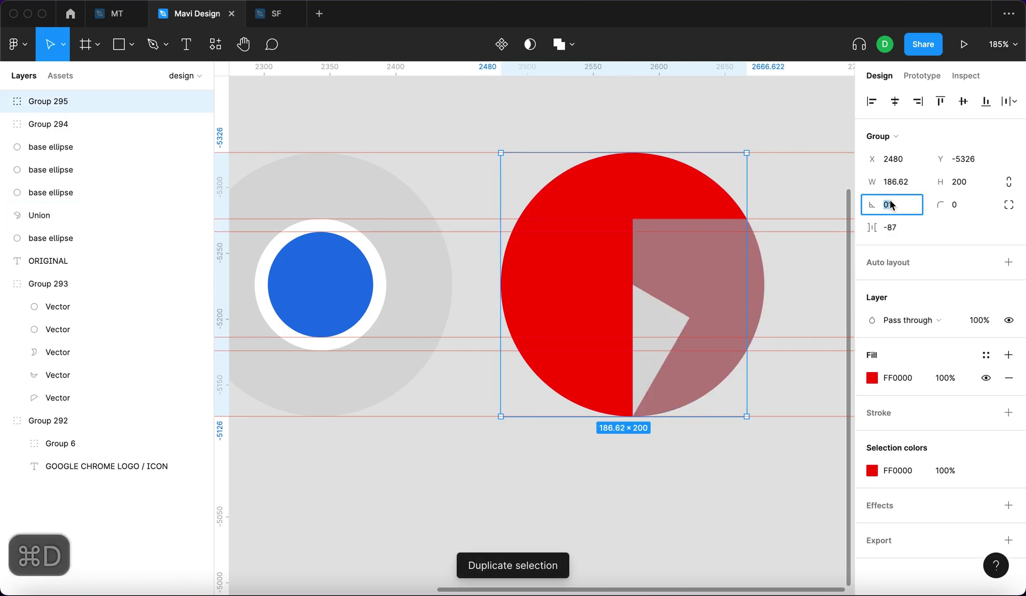
type("120")
key("Return")
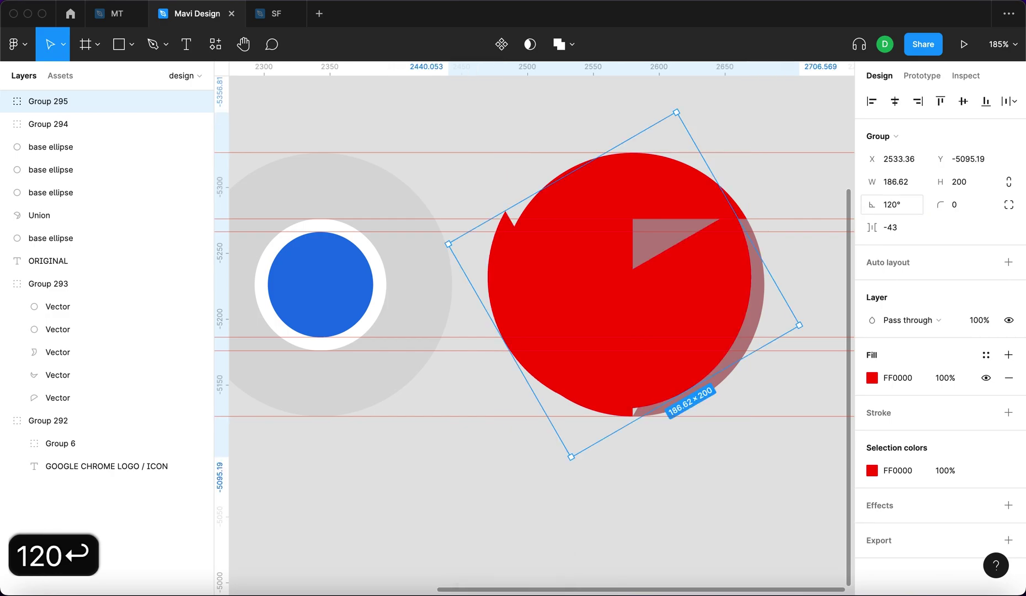
key("shift+Down")
key("shift+Down")
key("shift+Down")
key("shift+Down")
key("shift+Down")
key("shift+Down")
key("shift+Down")
key("shift+Down")
key("shift+Down")
key("shift+Down")
key("shift+Up")
key("shift+Up")
key("shift+Up")
key("Return")
left_click(871, 378)
left_click_drag(762, 341, 652, 350)
left_click(657, 319)
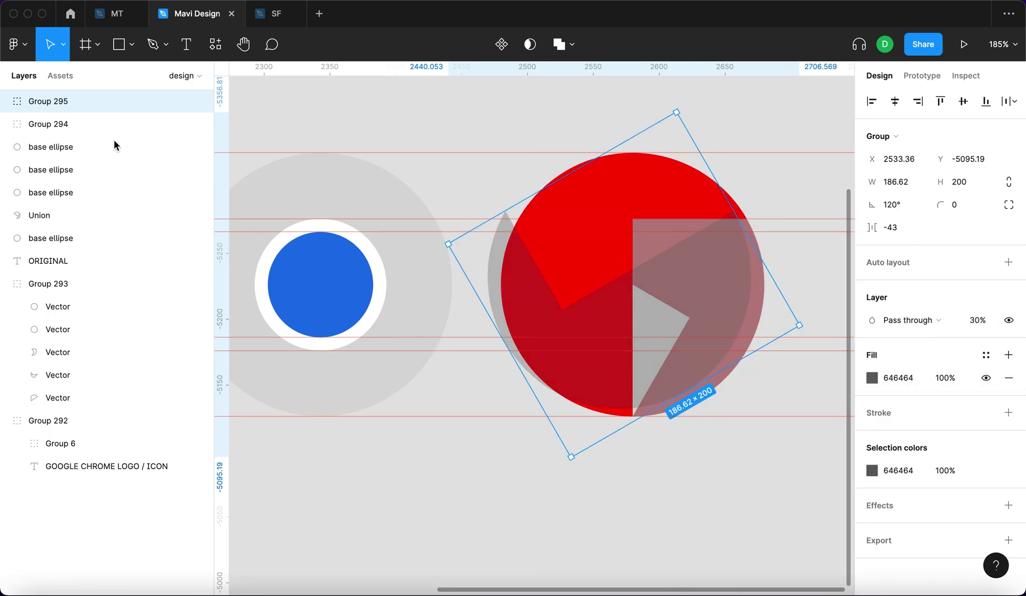
- Union the rotated copy into one piece and align it with the circle vertically and horizontally
left_click(558, 47)
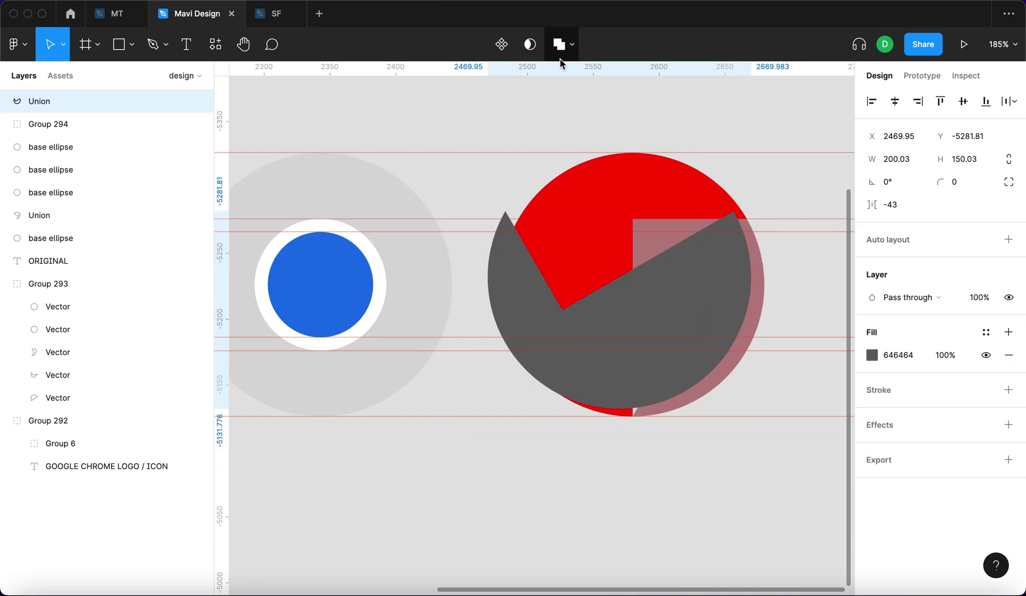
scroll(684, 381, "up", 3)
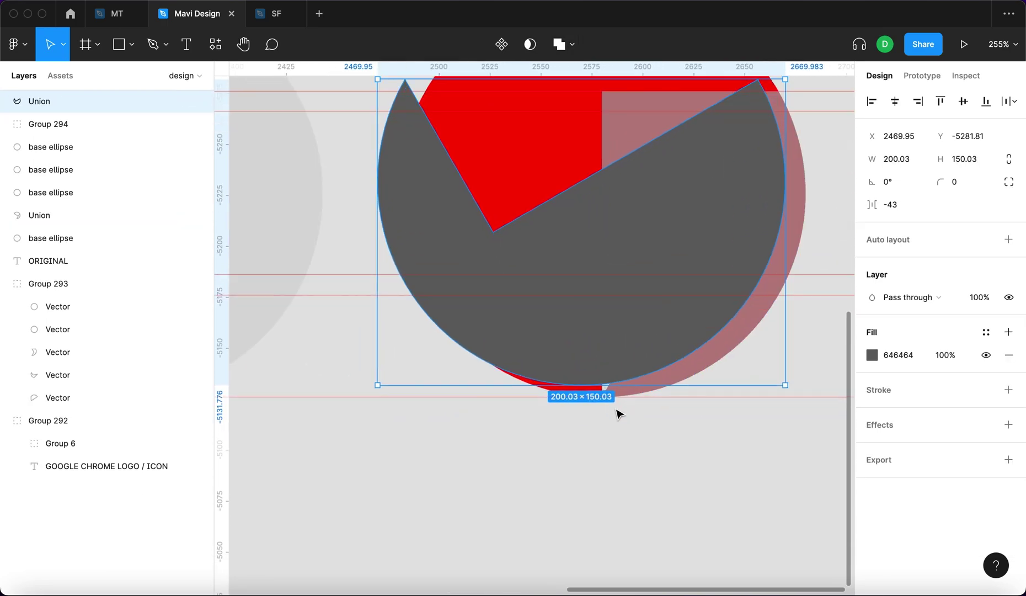
scroll(618, 412, "down", 5)
scroll(526, 280, "up", 5)
scroll(603, 351, "up", 5)
left_click_drag(602, 352, 608, 405)
scroll(561, 466, "up", 10)
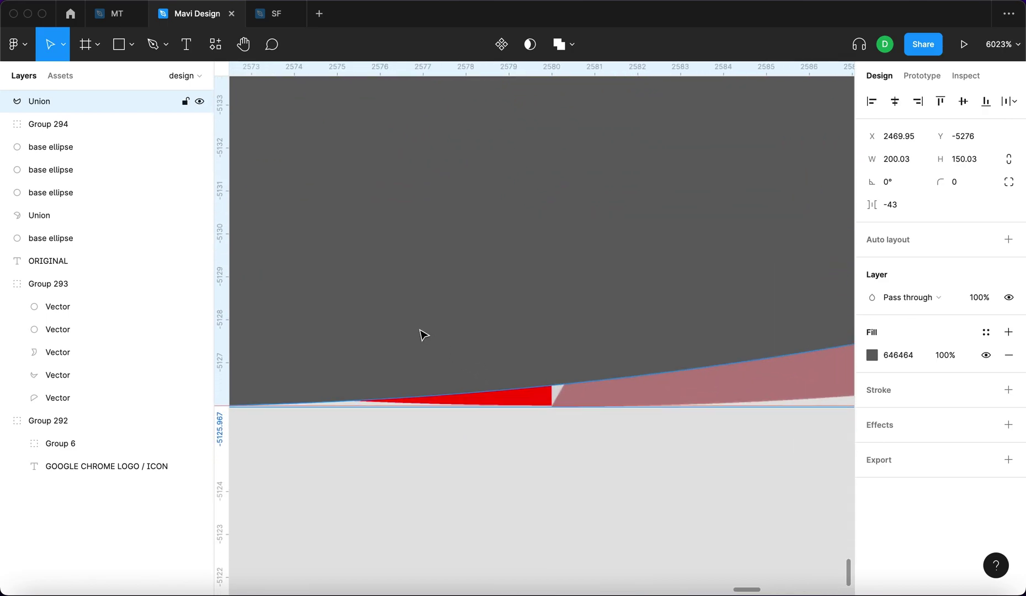
scroll(425, 333, "down", 15)
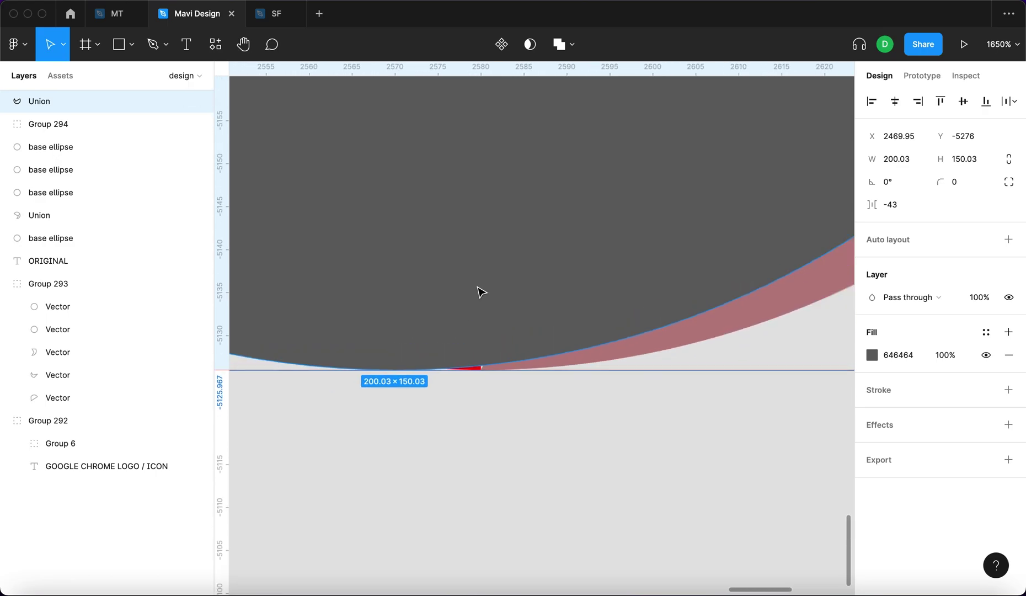
scroll(496, 271, "left", 5)
left_click_drag(508, 250, 528, 248)
scroll(706, 386, "down", 5)
- Recolour the merged grey piece dark red and darken the red circle group's fill
left_click(703, 429)
scroll(685, 279, "up", 3)
left_click(681, 284)
scroll(667, 320, "up", 5)
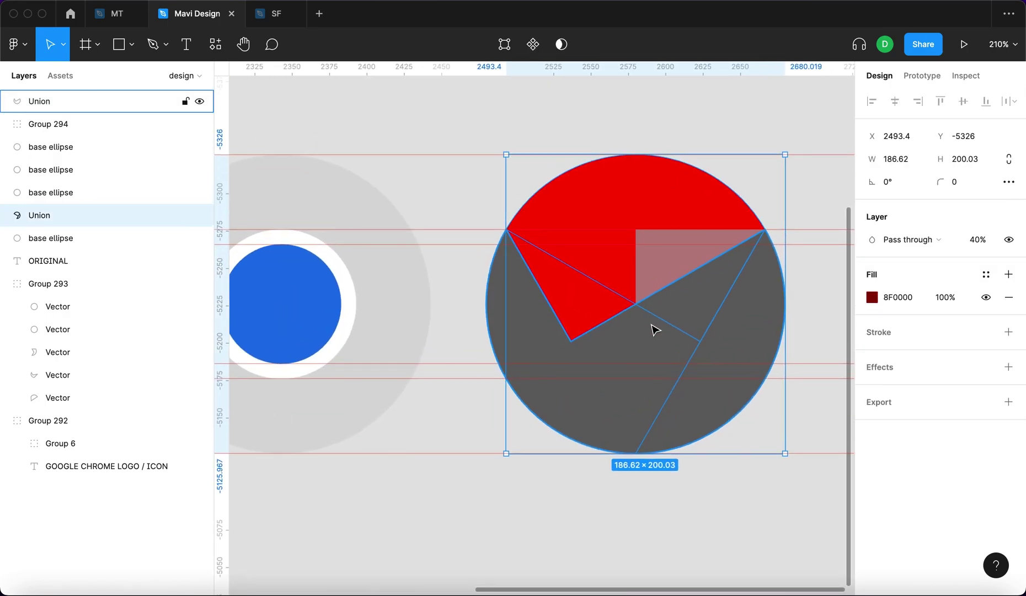
left_click(652, 327)
left_click(872, 355)
left_click_drag(838, 309, 852, 309)
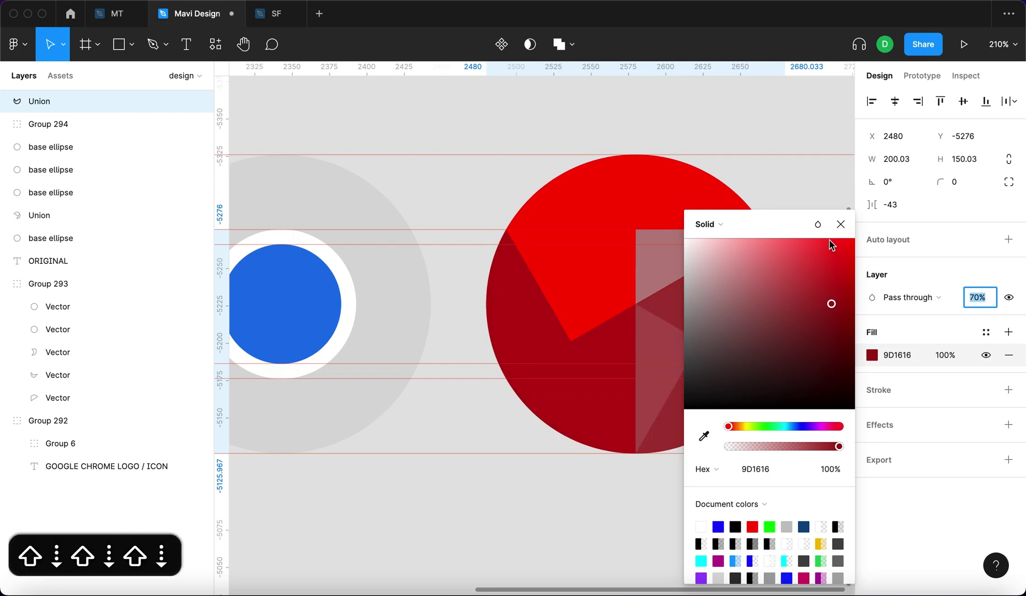
key("Tab")
left_click(872, 378)
left_click(841, 301)
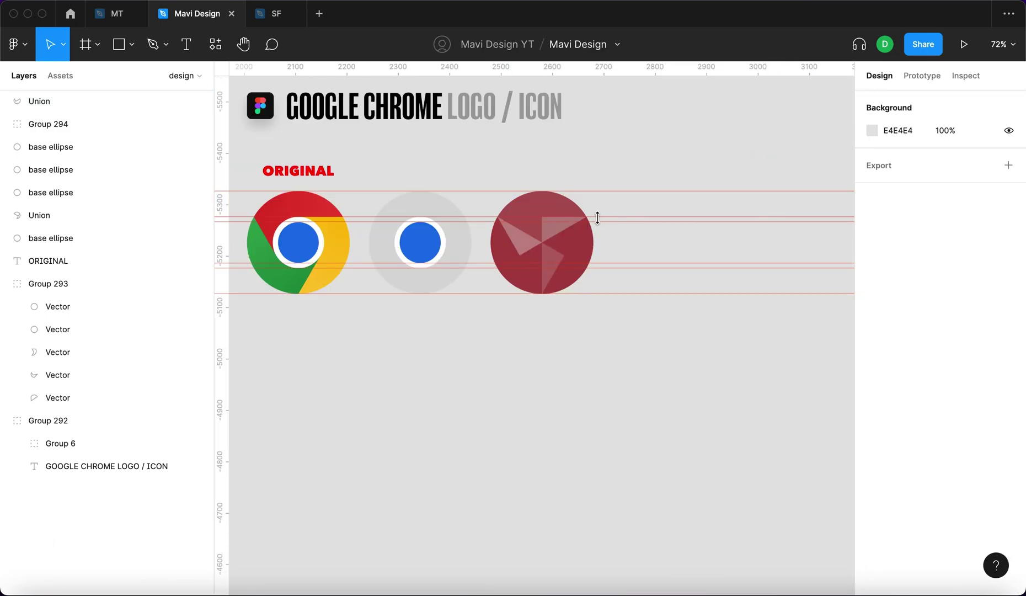
- Try moving the red circle group and wedges to the right, then undo and reselect the red circle group
scroll(598, 218, "up", 5)
left_click(494, 189)
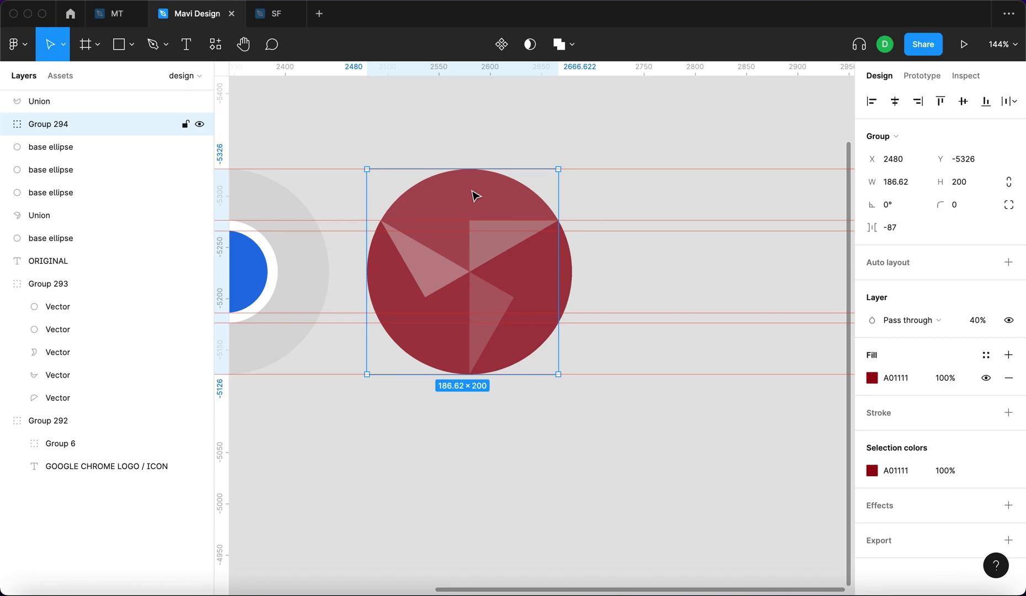
left_click_drag(472, 191, 692, 216)
left_click(537, 257)
scroll(449, 274, "down", 3)
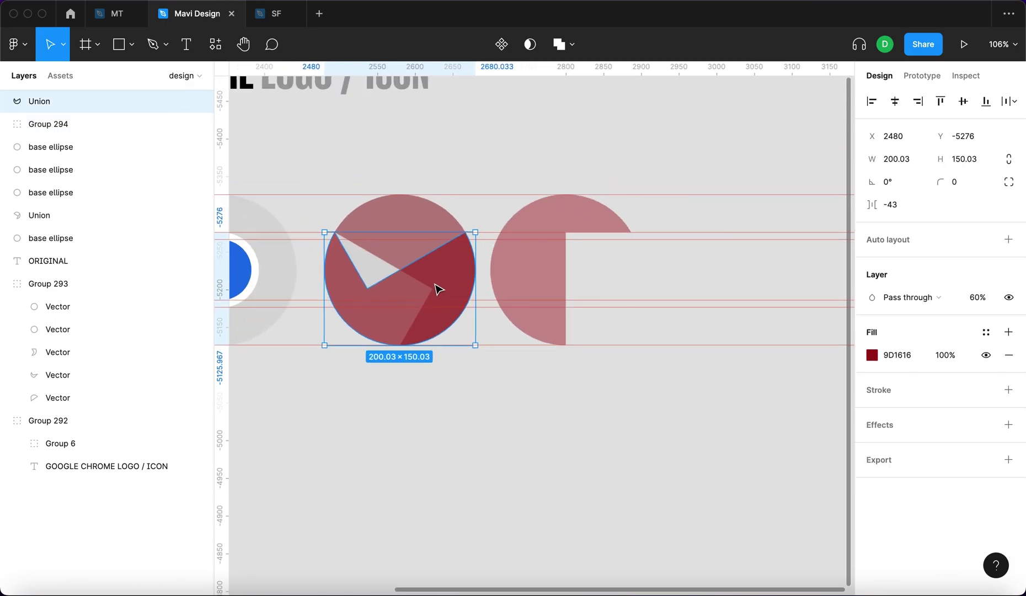
left_click_drag(435, 288, 760, 311)
scroll(552, 276, "right", 2)
left_click_drag(404, 243, 801, 259)
key("super+z")
key("super+z")
key("super+z")
key("super+z")
key("super+z")
scroll(552, 276, "left", 5)
left_click(683, 396)
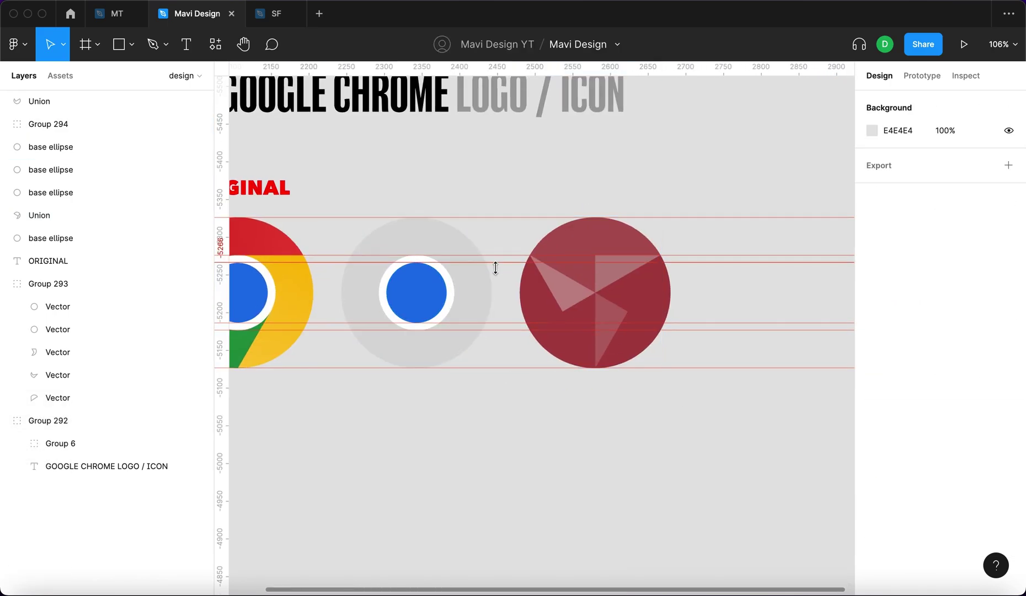
left_click(618, 242)
- Make the red circle fully opaque and give it the original Chrome logo's red
scroll(618, 242, "left", 5)
key("shift+Up")
key("shift+Up")
key("shift+Up")
key("shift+Up")
key("shift+Up")
key("shift+Up")
key("shift+Up")
key("shift+Up")
key("Return")
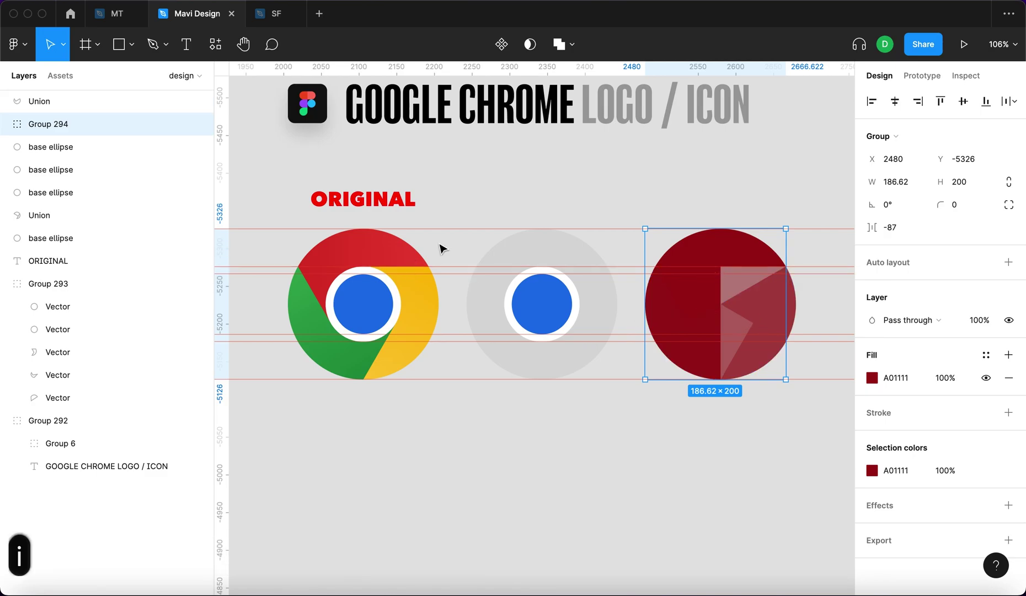
key("i")
left_click(380, 234)
left_click(684, 493)
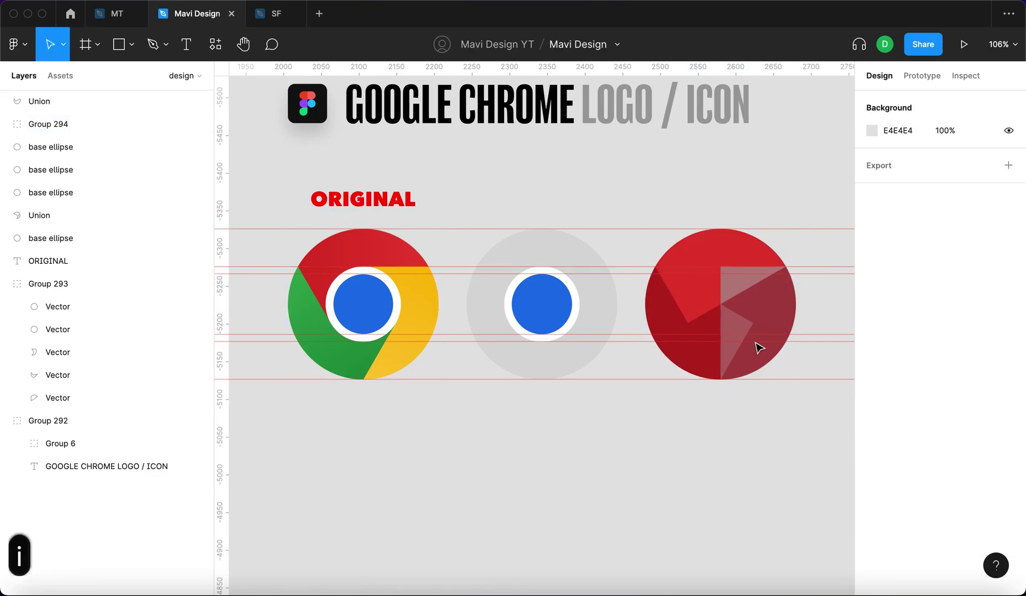
- Make the dark red merged piece fully opaque and colour it the original logo's yellow
left_click(792, 322)
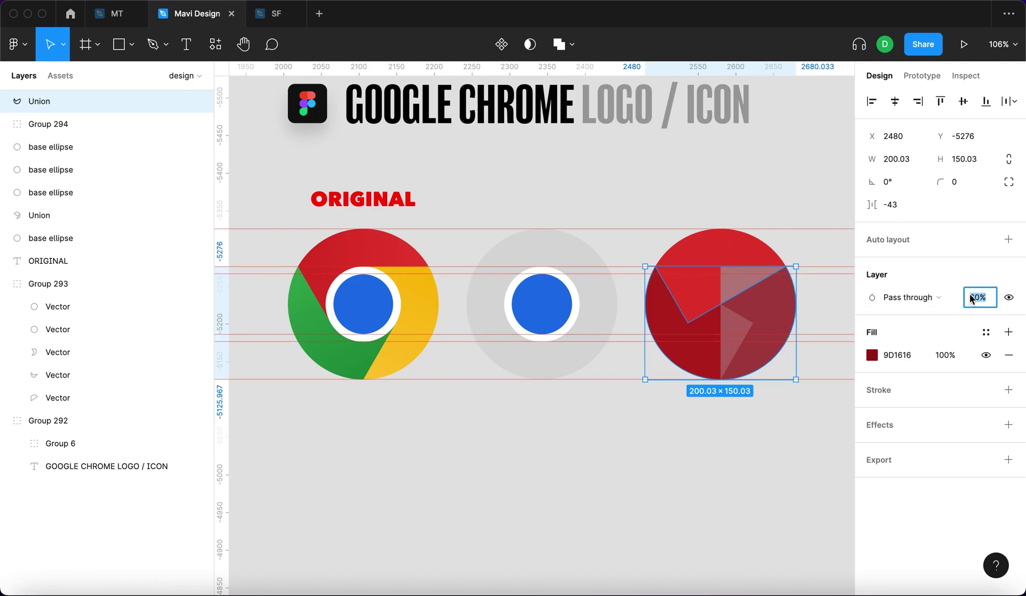
key("shift+Up")
key("shift+Up")
key("shift+Up")
key("shift+Up")
key("shift+Up")
key("shift+Up")
key("Return")
key("i")
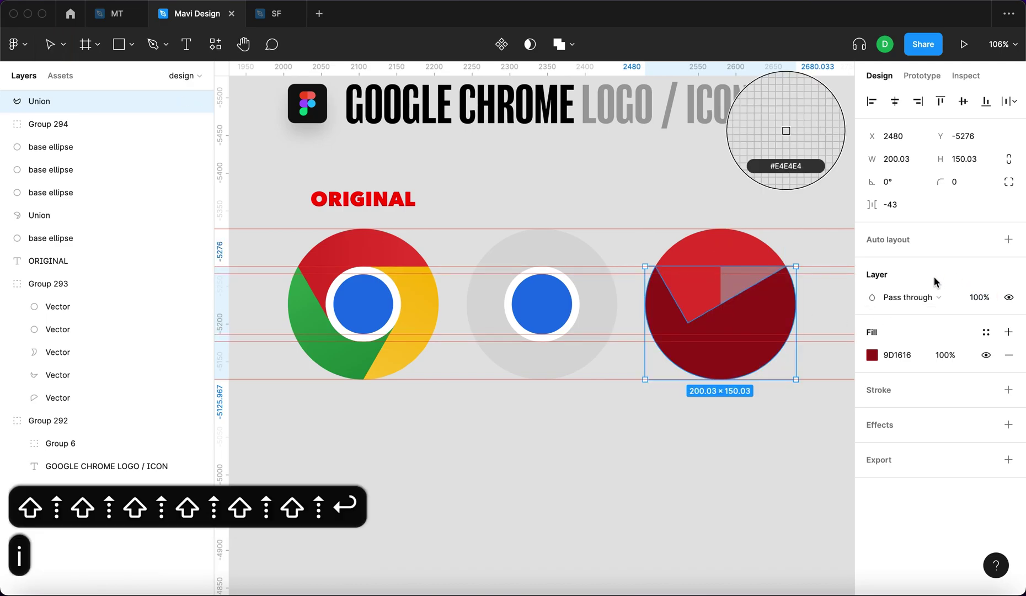
left_click(437, 303)
left_click(585, 460)
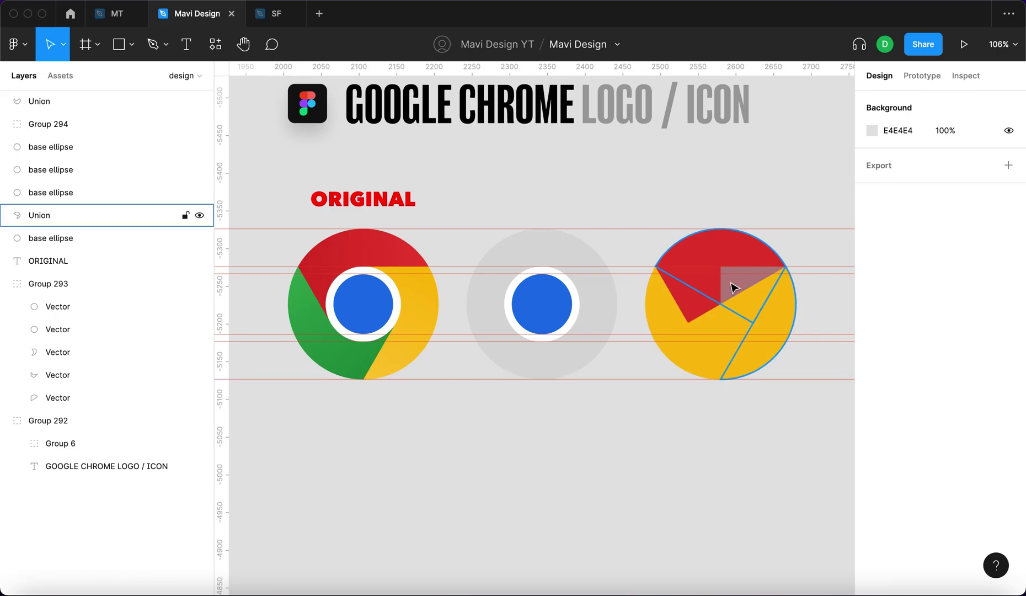
- Bring the translucent red wedge forward and colour a piece with the original logo's green
left_click(753, 304)
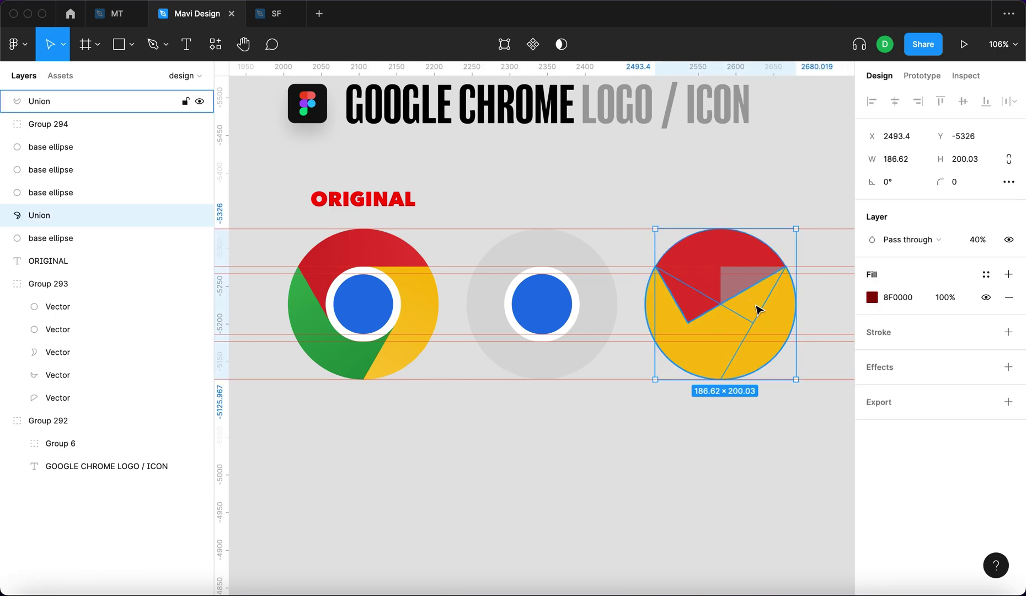
key("super+bracketright")
key("super+bracketright")
key("super+bracketright")
key("super+bracketright")
key("super+bracketright")
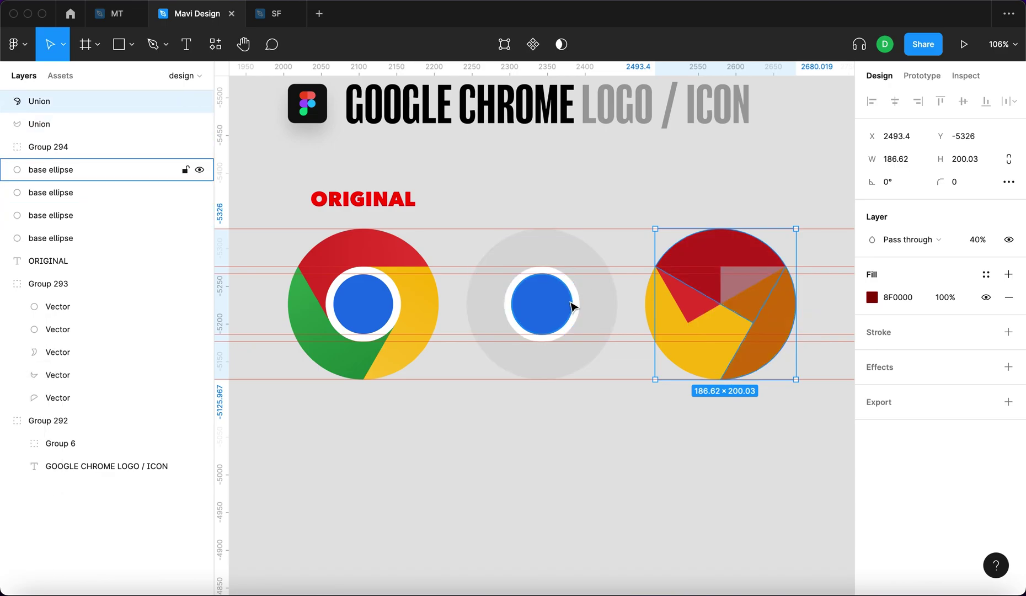
left_click(673, 320)
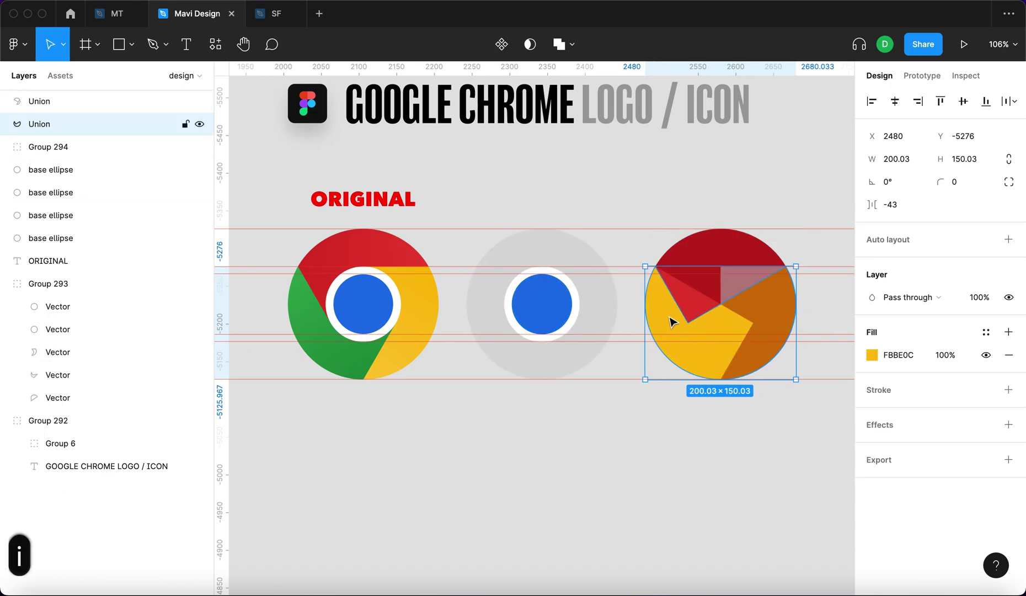
key("i")
left_click(304, 309)
left_click(575, 467)
- Make the red wedge fully opaque and adjust its stacking order
left_click(793, 293)
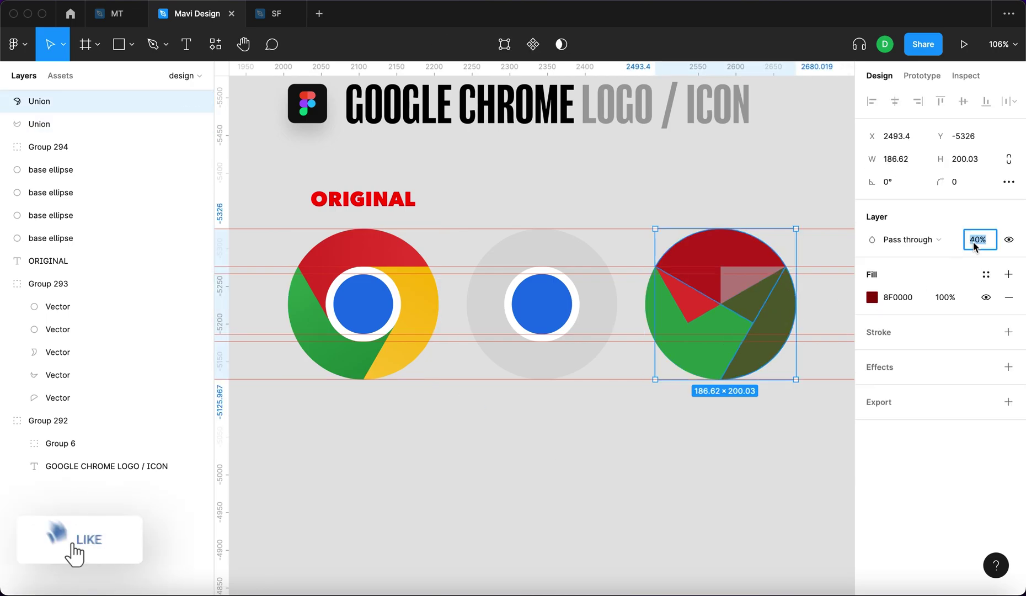
key("shift+Up")
key("shift+Up")
key("shift+Up")
key("shift+Up")
key("shift+Up")
key("shift+Up")
key("Return")
left_click(607, 456)
left_click(744, 296)
key("super+bracketleft")
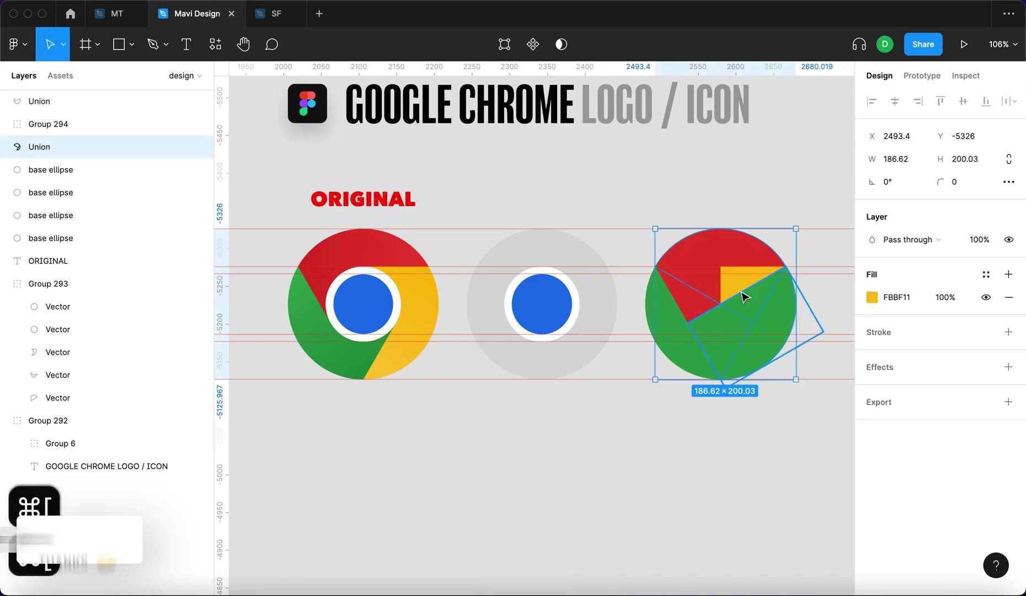
key("super+bracketright")
key("super+bracketleft")
key("super+bracketright")
left_click(744, 492)
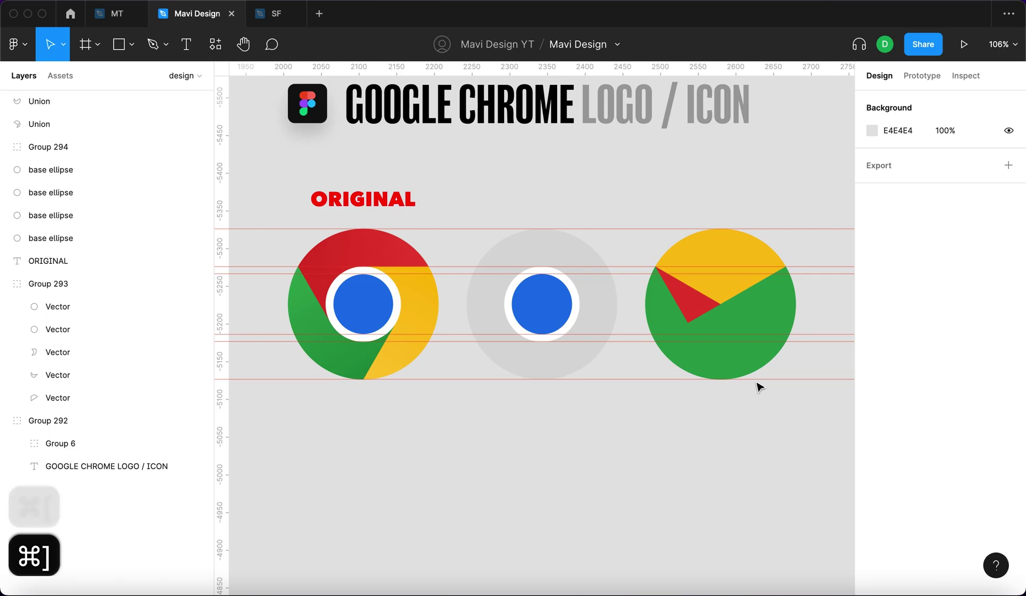
- Adjust the yellow piece's layer order, then select the green piece and the middle icon's blue centre
left_click(767, 312)
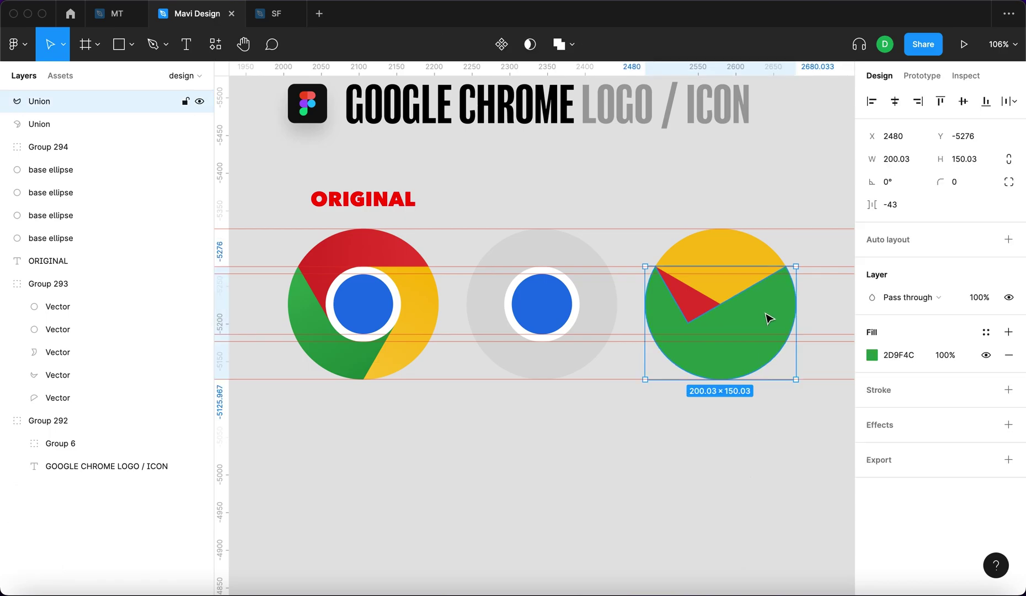
left_click(729, 290)
key("super+bracketright")
key("super+bracketleft")
key("super+bracketleft")
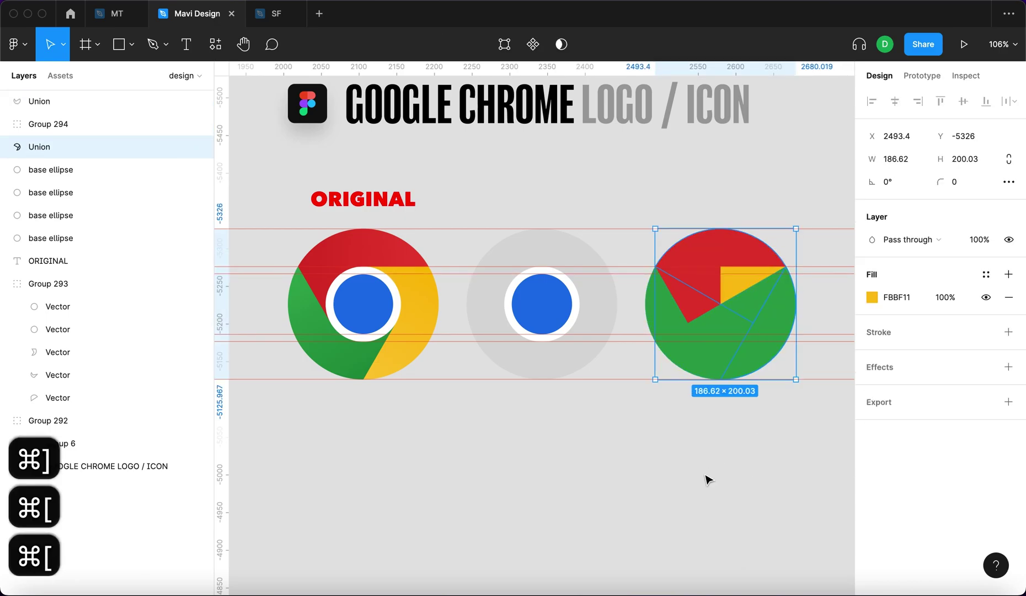
left_click(708, 478)
left_click(712, 328)
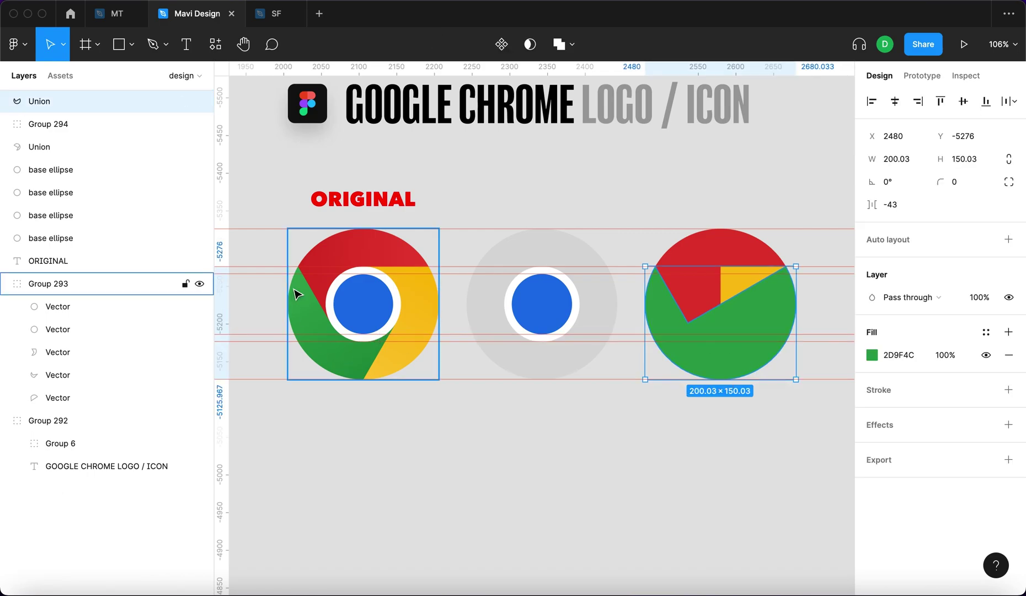
left_click(545, 465)
- Copy the middle icon's blue centre and white ring onto the rebuilt logo, bring them to front, and group them
left_click(546, 313)
scroll(546, 314, "up", 5)
scroll(228, 188, "right", 3)
left_click(110, 192, "shift")
left_click_drag(421, 304, 729, 309)
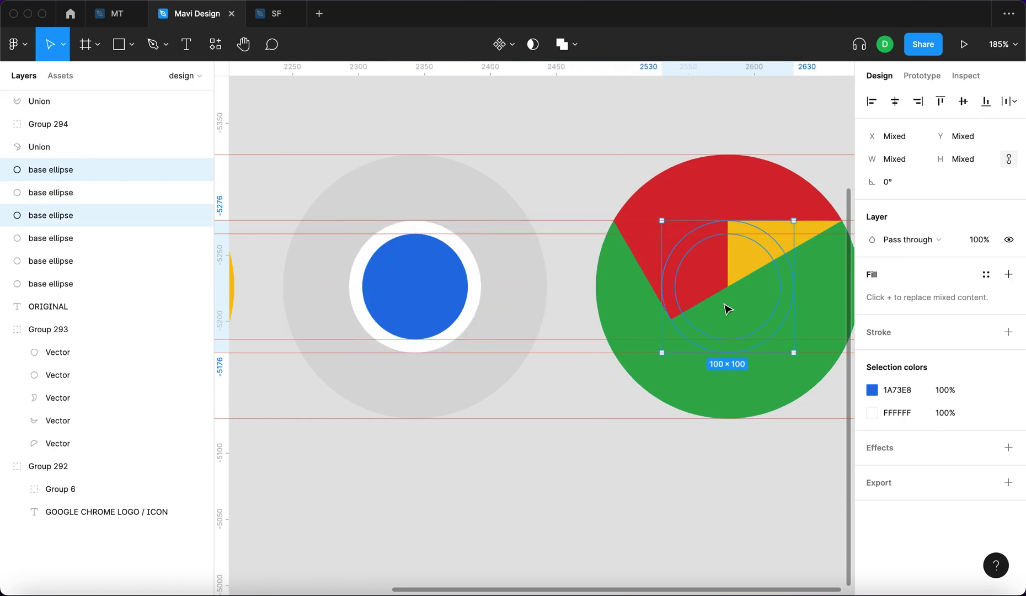
key("alt+super+bracketright")
key("super+g")
- Deselect and pan around the canvas to inspect the rebuilt logo
left_click(750, 512)
scroll(750, 496, "down", 3)
scroll(717, 330, "left", 5)
scroll(703, 268, "up", 3)
scroll(675, 235, "down", 2)
scroll(623, 259, "down", 3)
scroll(621, 268, "up", 1)
scroll(661, 270, "up", 3)
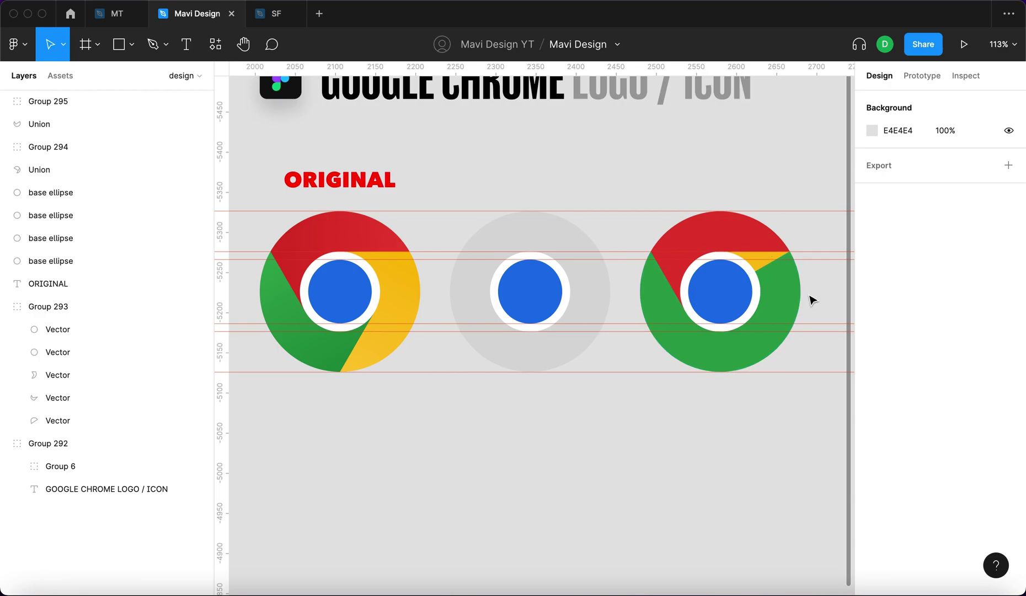
scroll(792, 284, "up", 8)
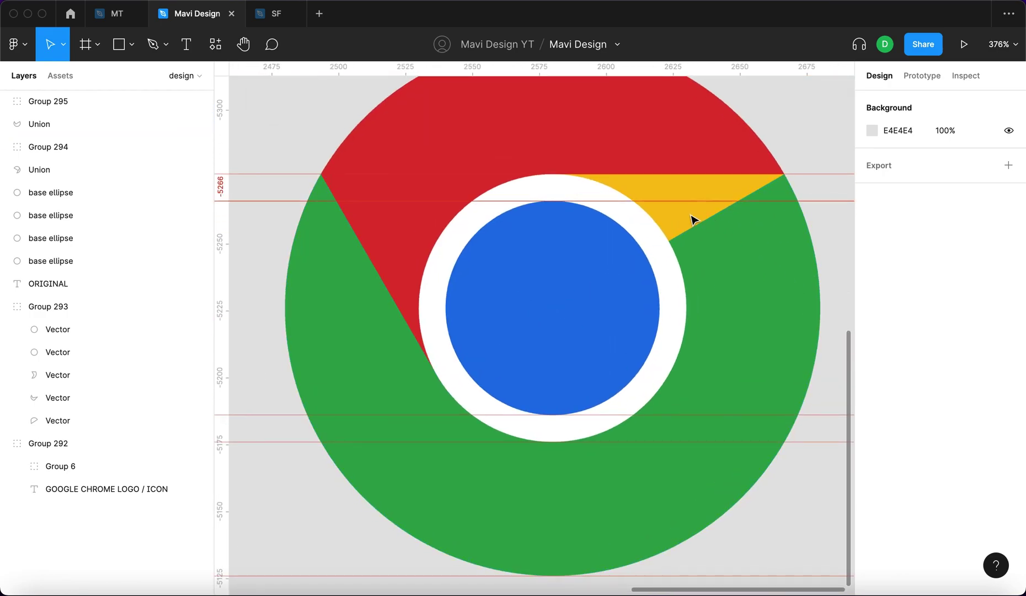
- Duplicate the yellow piece and move the copy one layer up, above the red piece
left_click(696, 252)
scroll(690, 255, "down", 8)
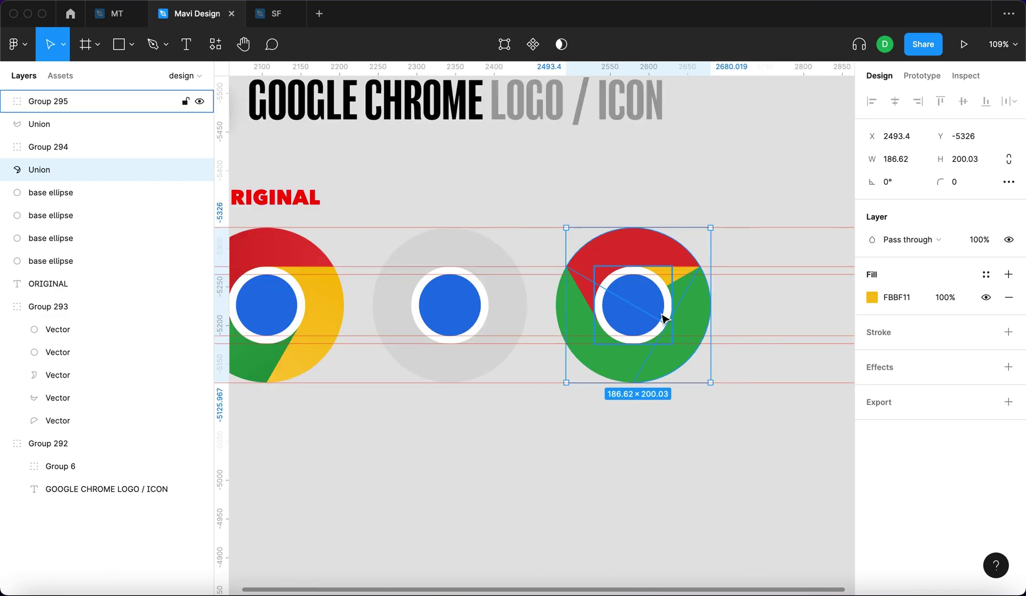
scroll(596, 318, "left", 5)
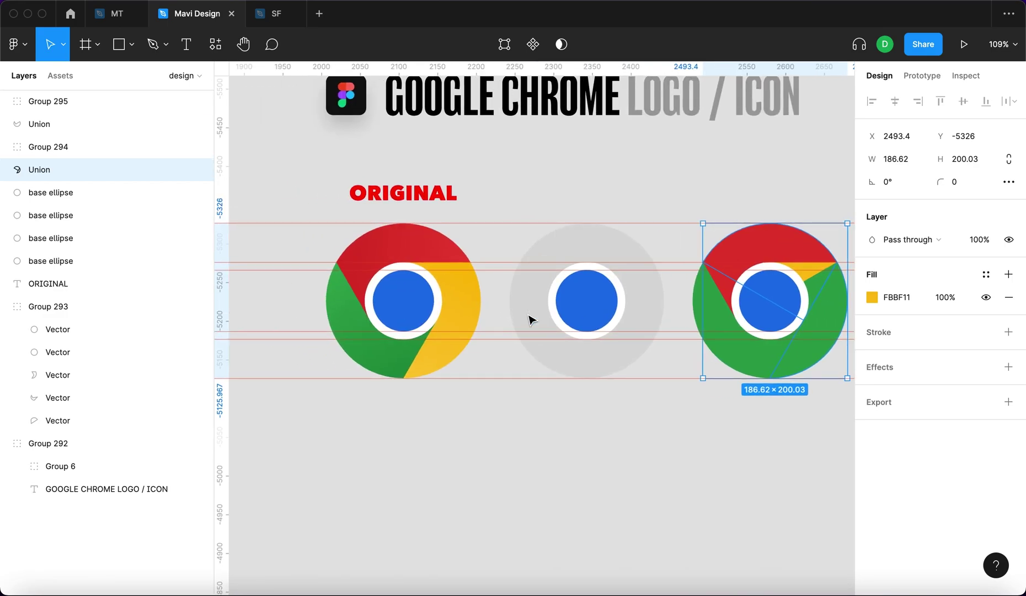
key("super+d")
scroll(529, 319, "right", 3)
key("super+bracketright")
key("super+bracketright")
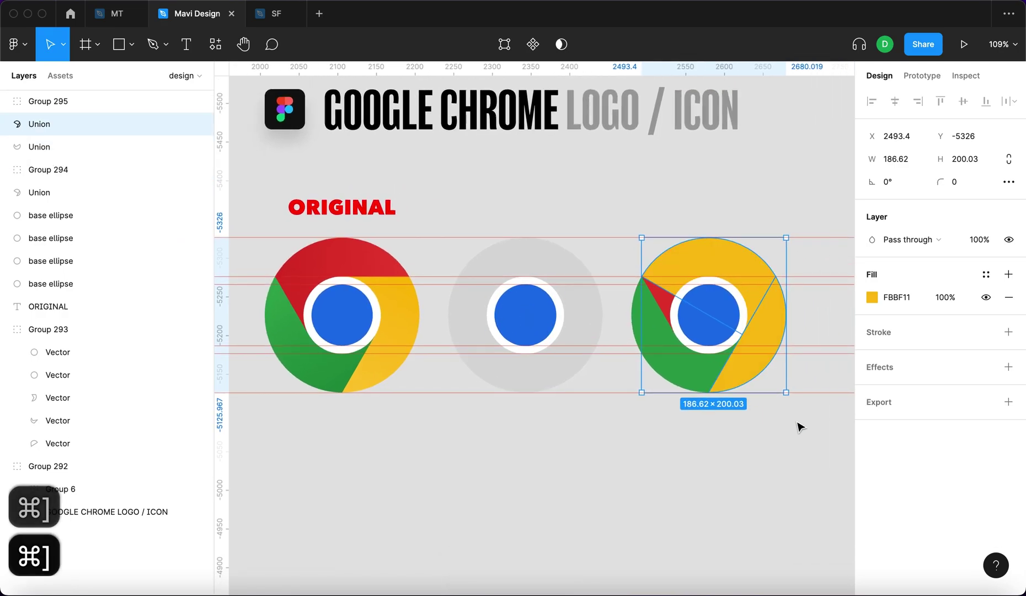
left_click(754, 446)
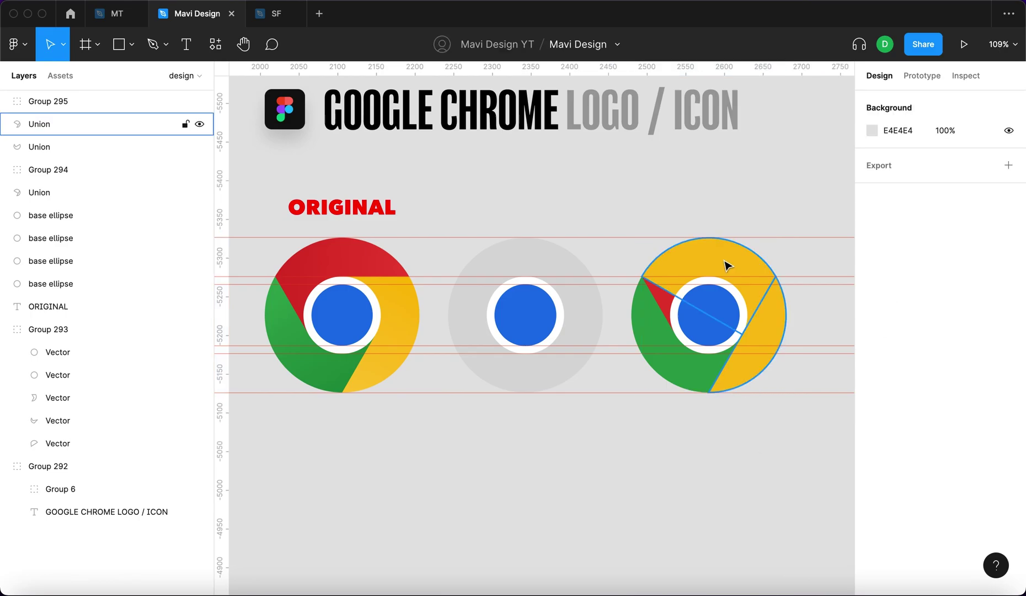
left_click(725, 262)
- In point editing, select the yellow copy's top and side points and delete them
scroll(715, 256, "up", 5)
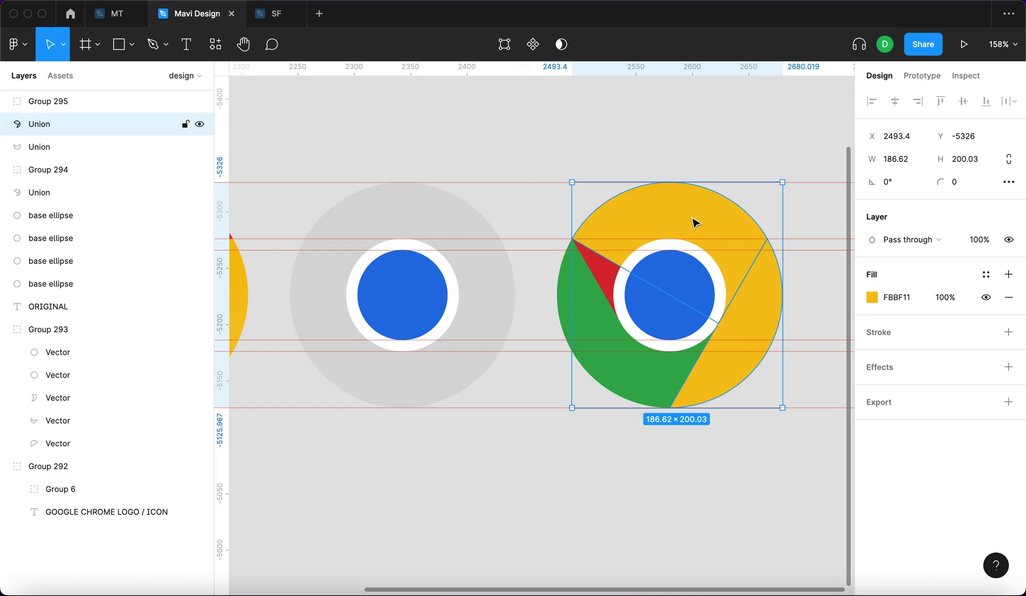
double_click(693, 222)
key("Escape")
key("Return")
left_click(571, 238)
left_click(725, 197, "shift")
left_click(720, 324)
left_click(726, 197, "shift")
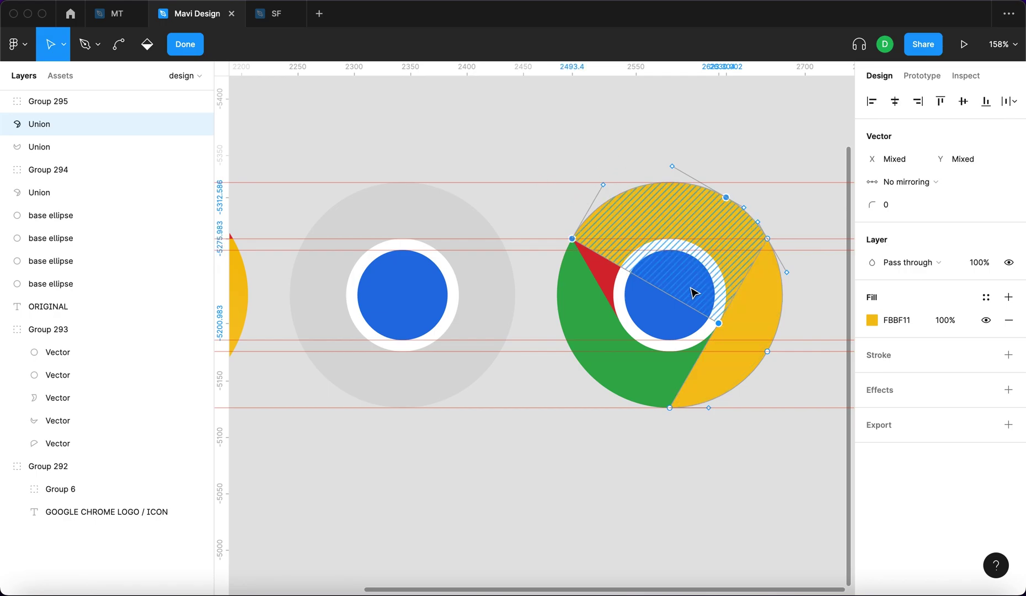
key("BackSpace")
scroll(779, 309, "up", 5)
key("Return")
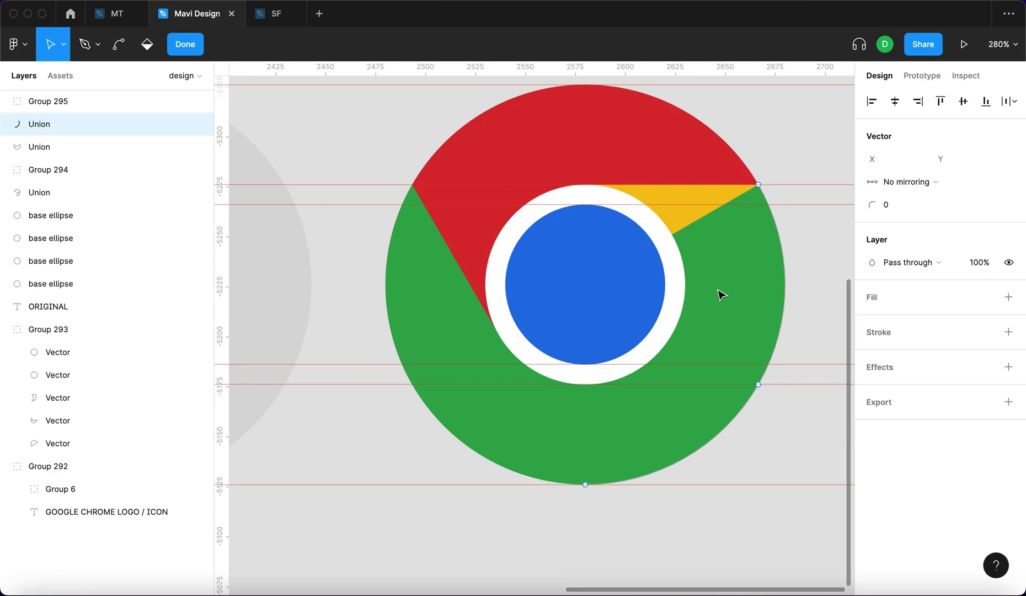
- Undo the unwanted point deletions, then delete the correct points to form the right-side yellow wedge
scroll(722, 293, "down", 5)
scroll(739, 254, "up", 3)
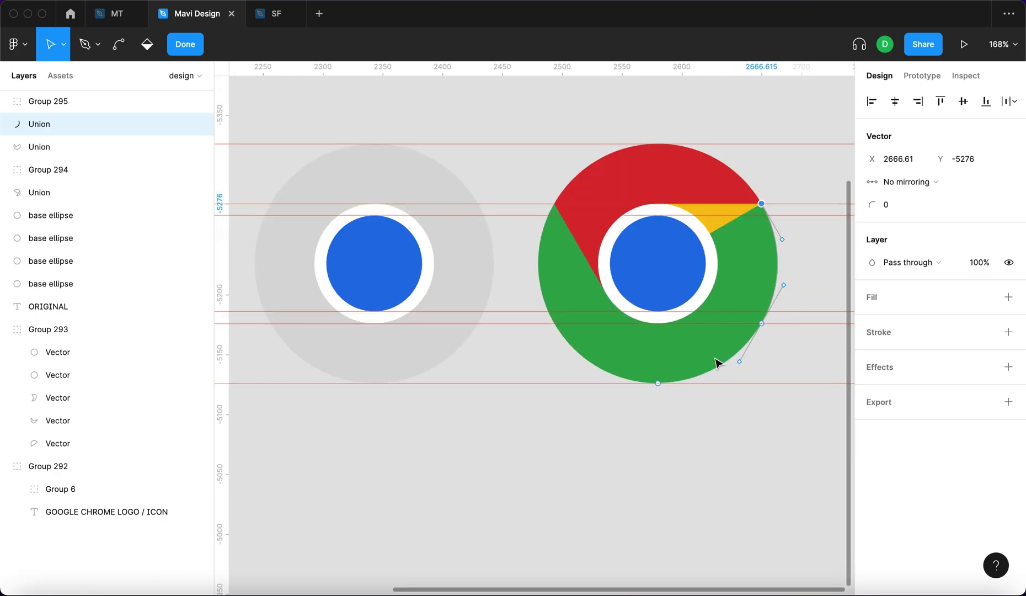
key("super+z")
key("super+z")
key("super+z")
key("super+z")
key("super+z")
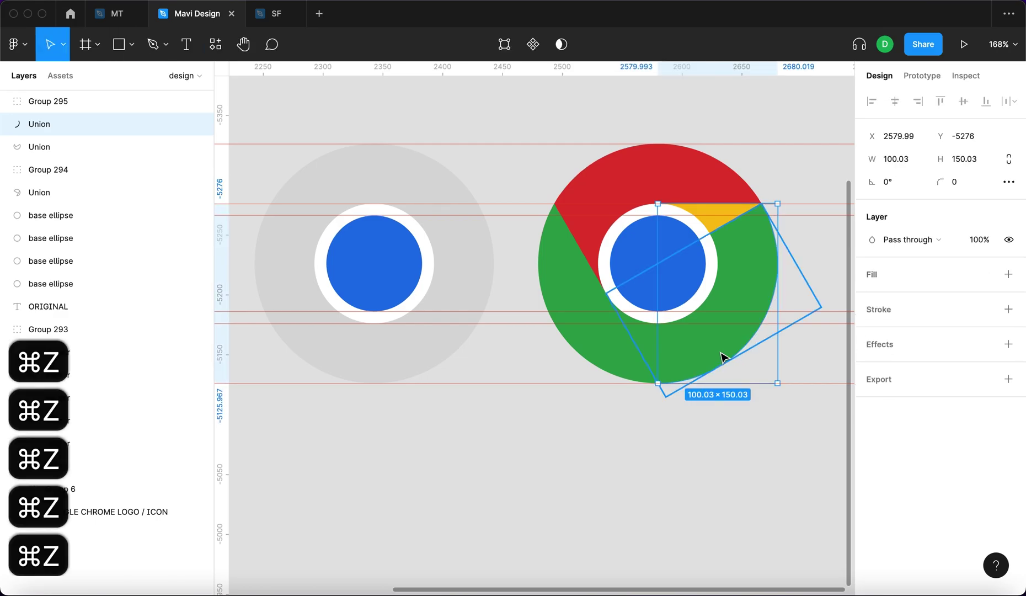
key("super+z")
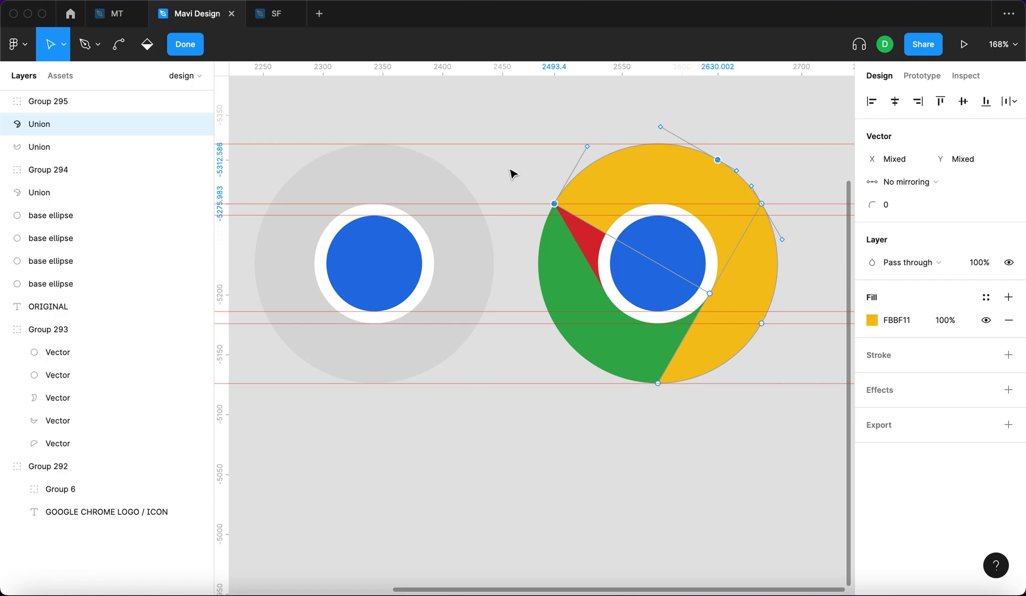
key("BackSpace")
key("Return")
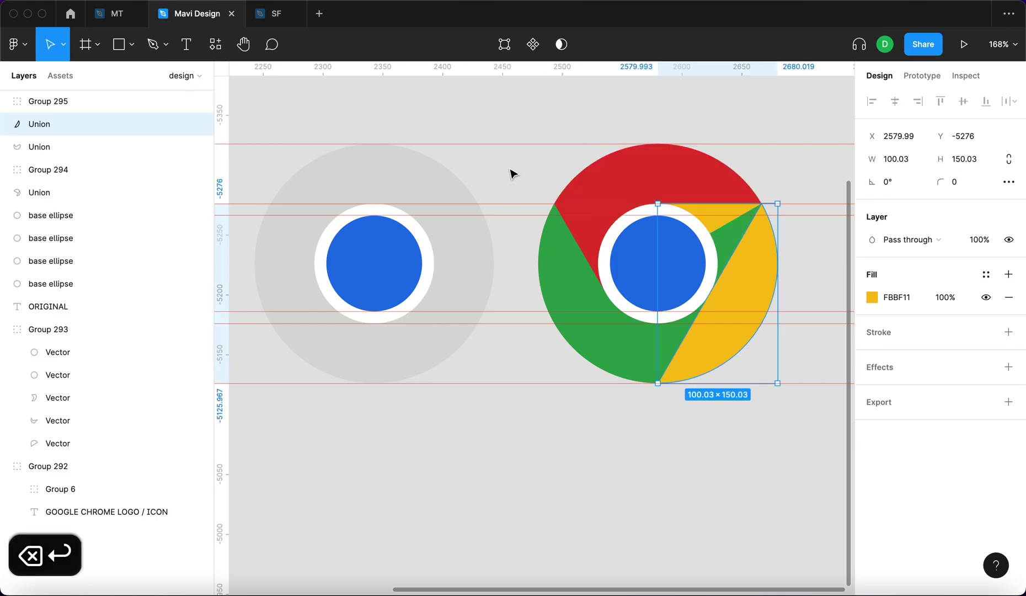
left_click(598, 470)
scroll(797, 318, "down", 5)
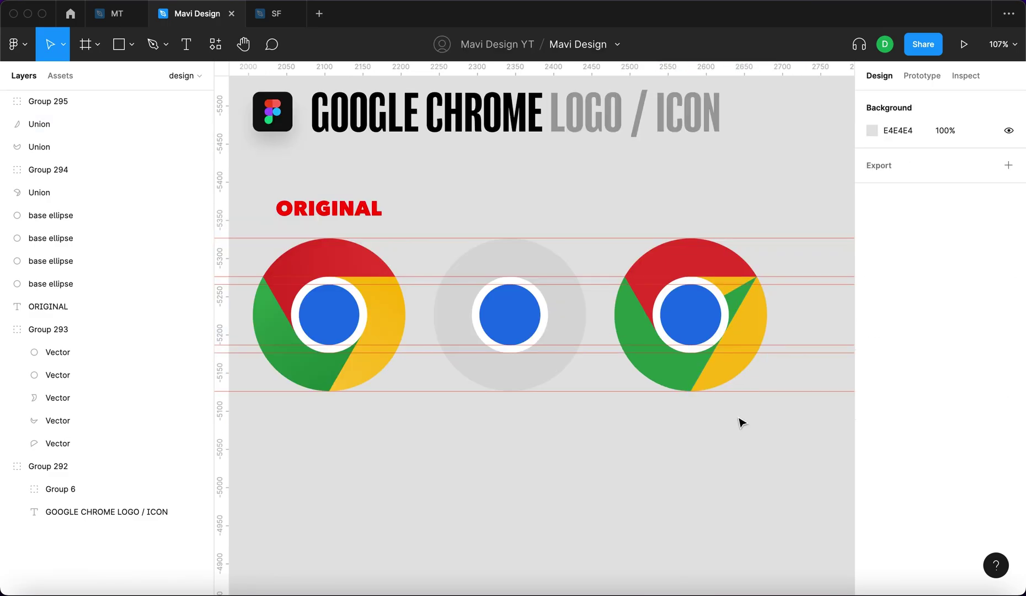
- Add a point on the yellow segment's green boundary and pull it up-left to reshape the inner edge
scroll(744, 314, "up", 5)
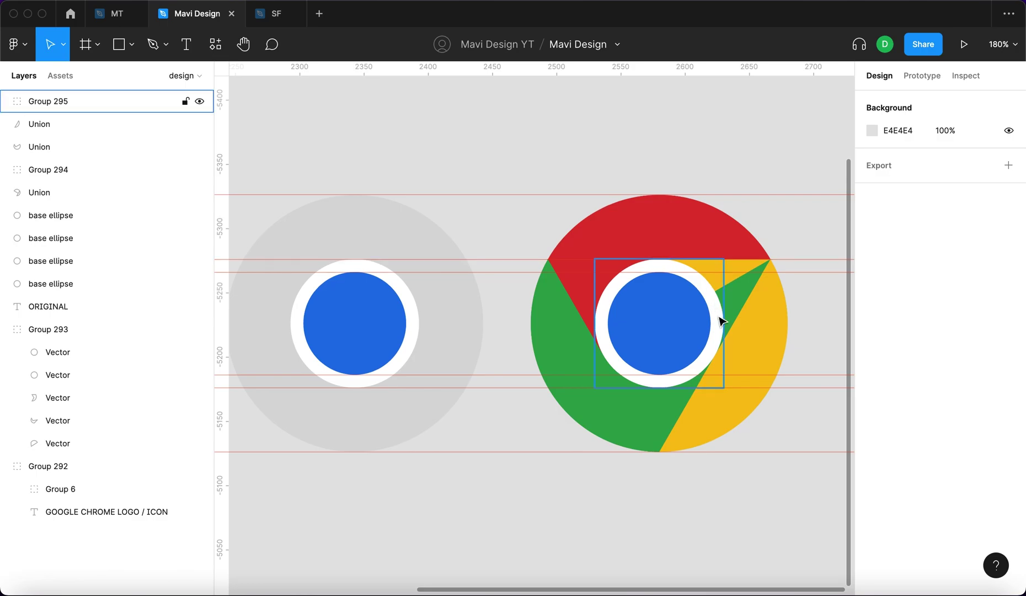
scroll(721, 318, "up", 5)
left_click(762, 358)
scroll(765, 377, "down", 1)
scroll(765, 381, "down", 5)
left_click(762, 522)
scroll(762, 522, "down", 3)
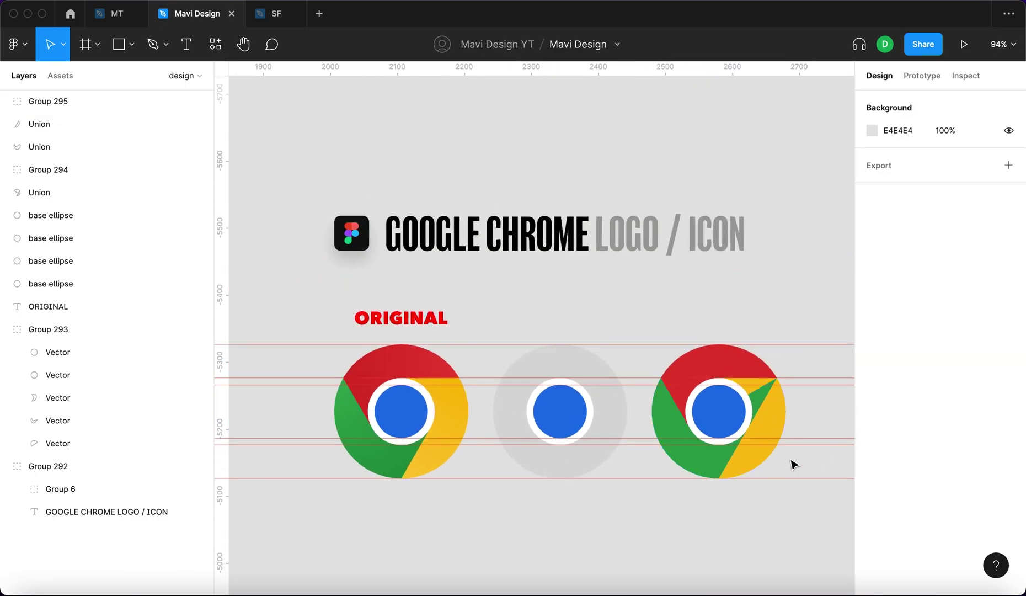
scroll(788, 447, "up", 5)
left_click(730, 401)
scroll(770, 403, "up", 1)
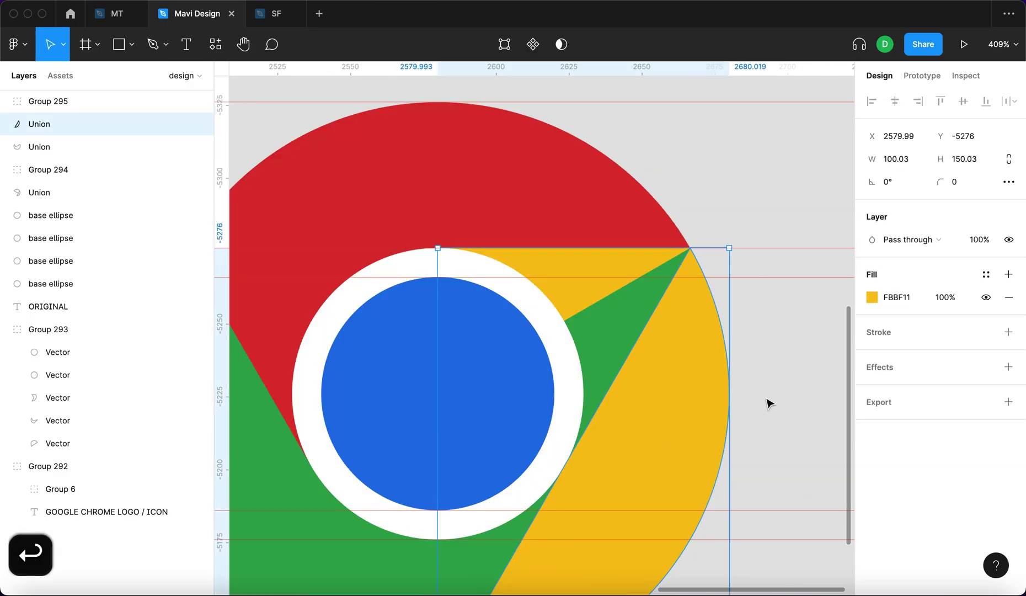
scroll(769, 403, "down", 2)
double_click(691, 349)
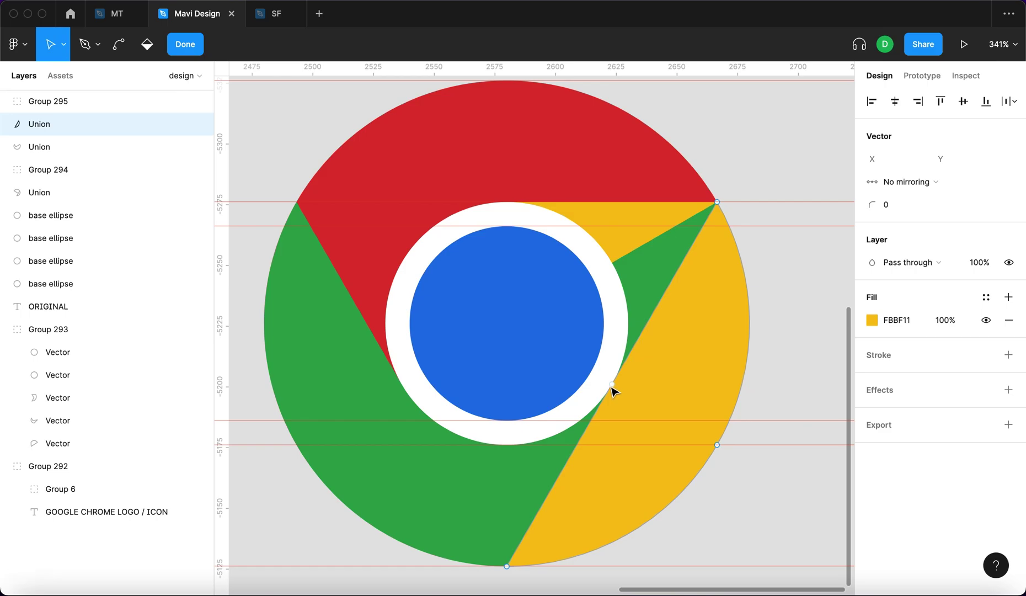
left_click(664, 293)
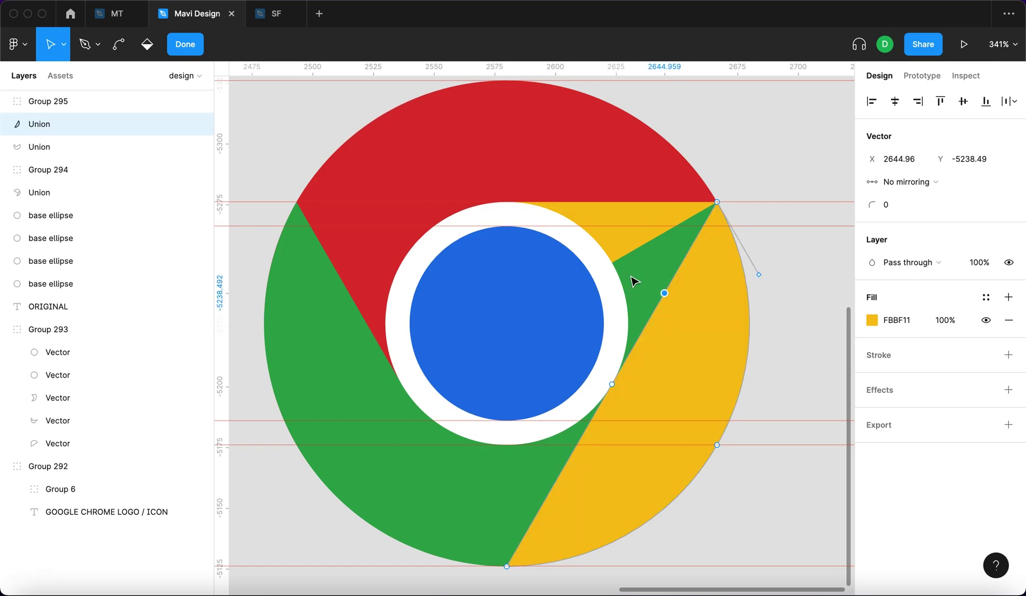
left_click_drag(665, 293, 548, 235)
- Finish point editing and marquee-select all shapes of the rebuilt logo
key("Escape")
key("Escape")
scroll(760, 148, "down", 5)
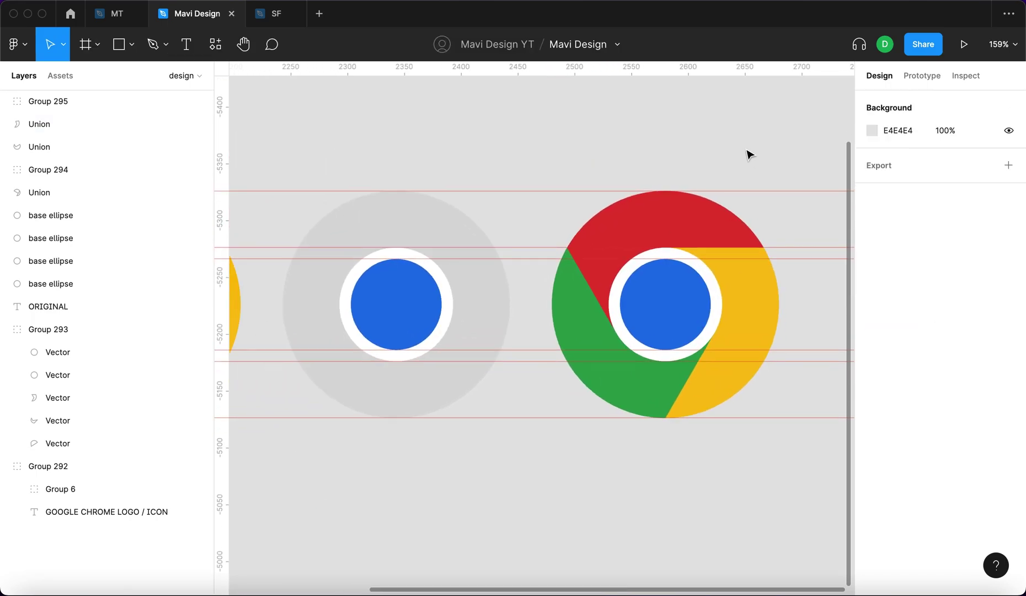
left_click_drag(737, 141, 431, 475)
- Group the rebuilt logo's shapes and name the group 'google chrome logo created in figma'
scroll(496, 353, "down", 5)
key("super+g")
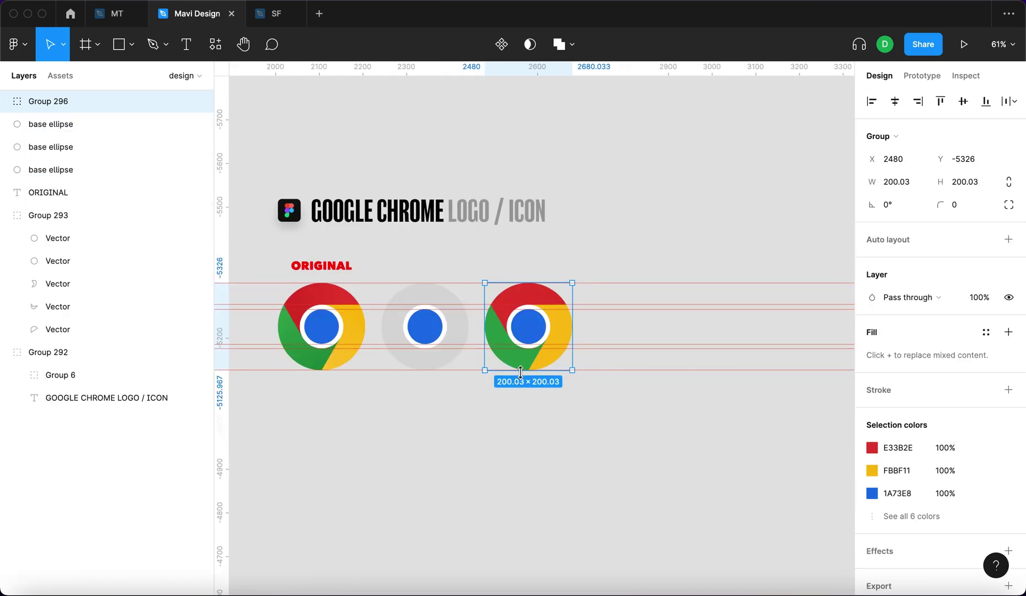
key("super+r")
type("google cho")
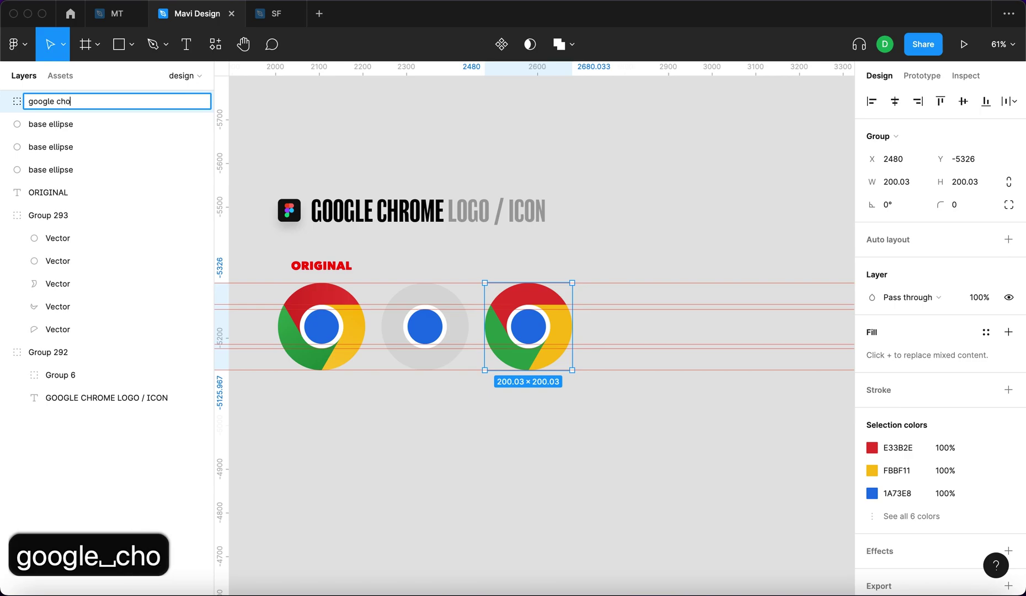
key("BackSpace")
type("rome logo")
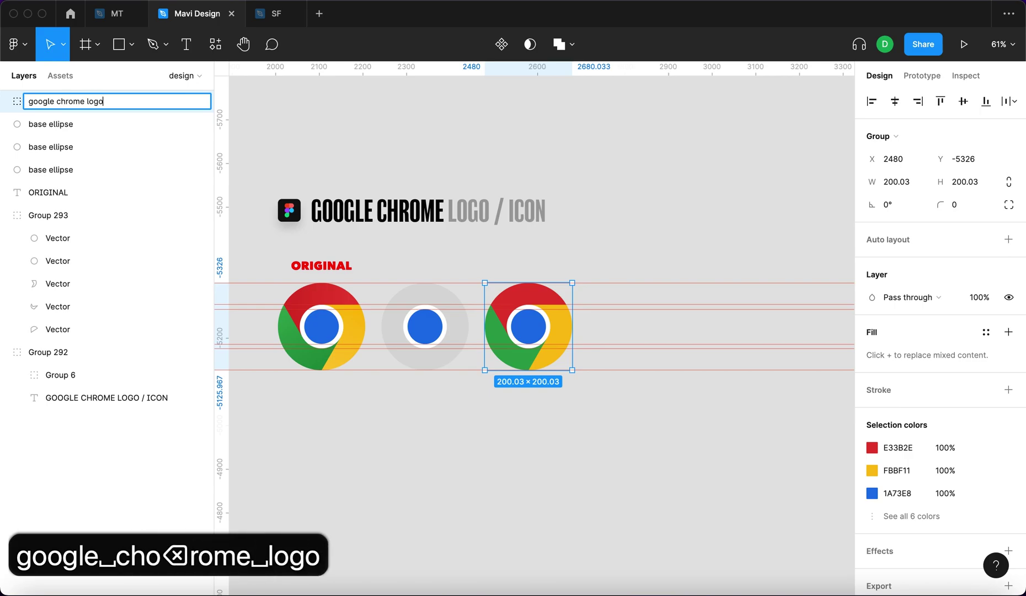
type(" created in figma")
key("Return")
- Move the rebuilt logo group down and left, below the guide lines
scroll(605, 231, "down", 2)
scroll(606, 231, "up", 5)
left_click_drag(634, 183, 577, 384)
left_click(424, 371)
- Drag the original Chrome logo toward the rebuilt one
scroll(425, 331, "left", 4)
scroll(380, 160, "down", 3)
left_click(380, 160)
left_click_drag(381, 158, 462, 309)
left_click(528, 288)
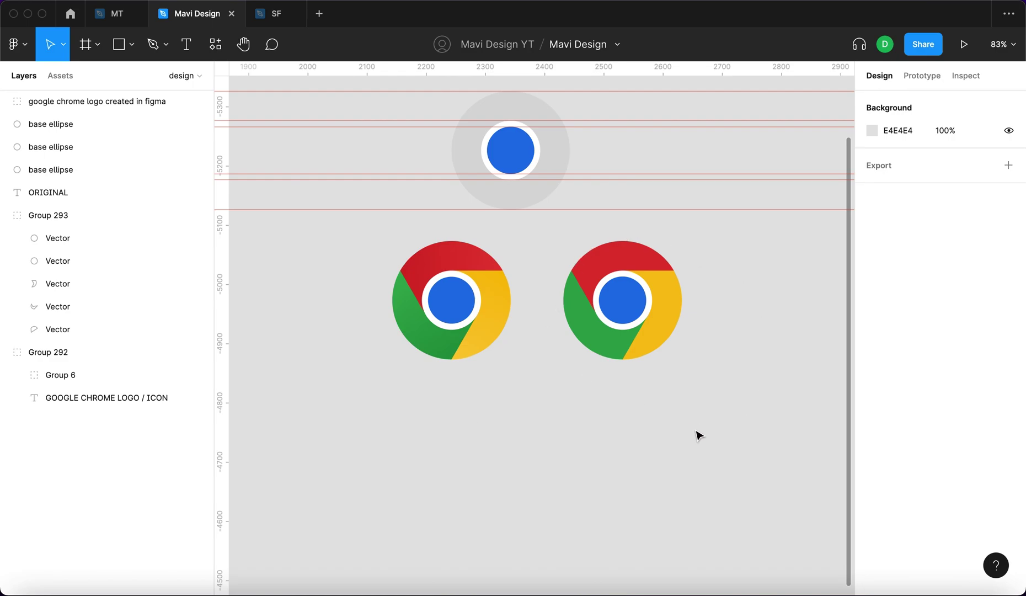
- Zoom in on the original and rebuilt Chrome logos to compare them side by side
scroll(600, 293, "up", 5)
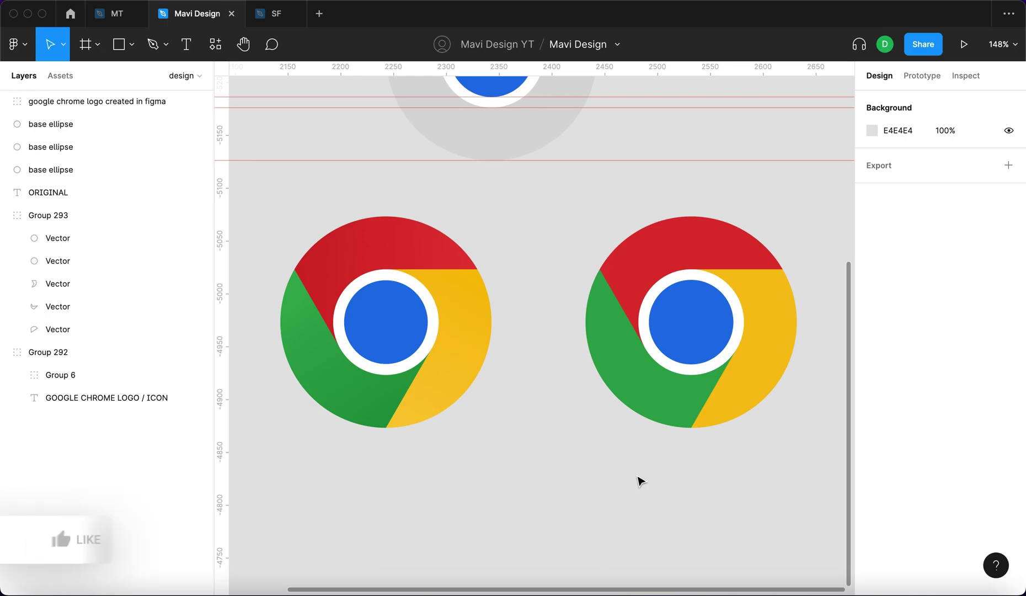
scroll(659, 467, "up", 1)
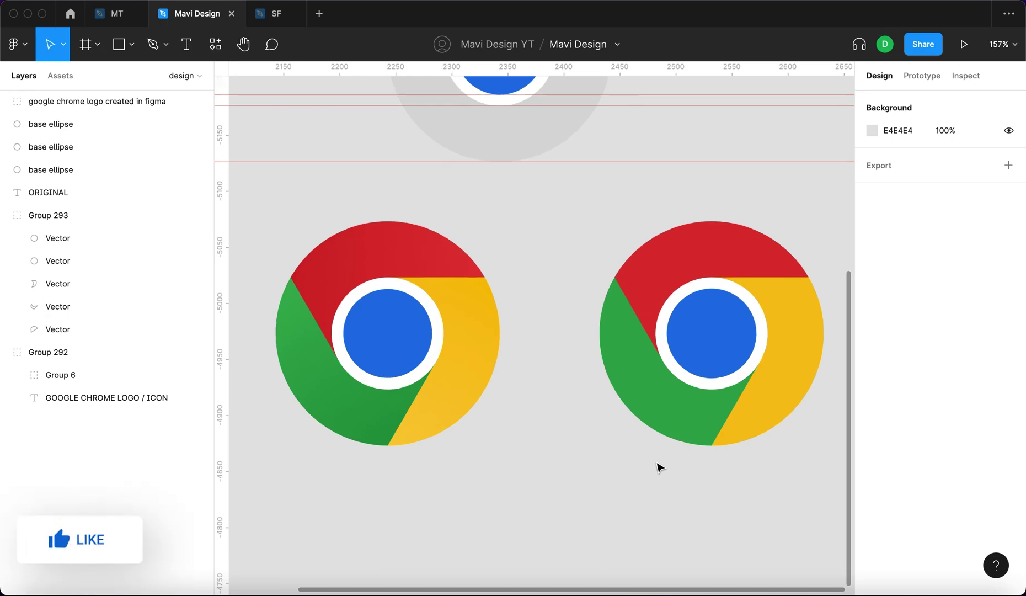